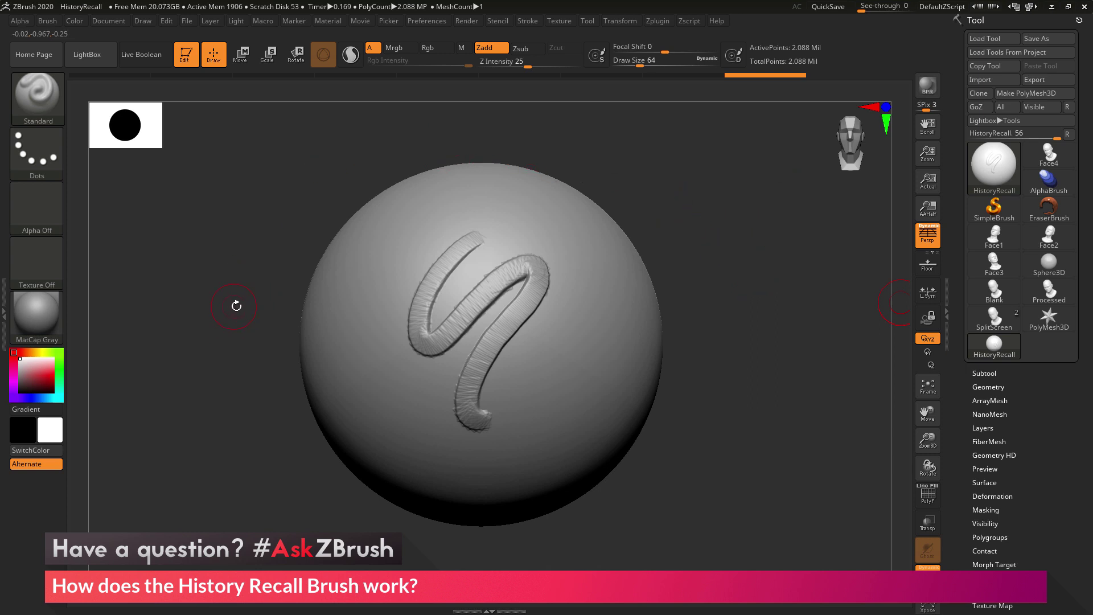
Select the HistoryRecall brush from the sculpting brushes
click(38, 105)
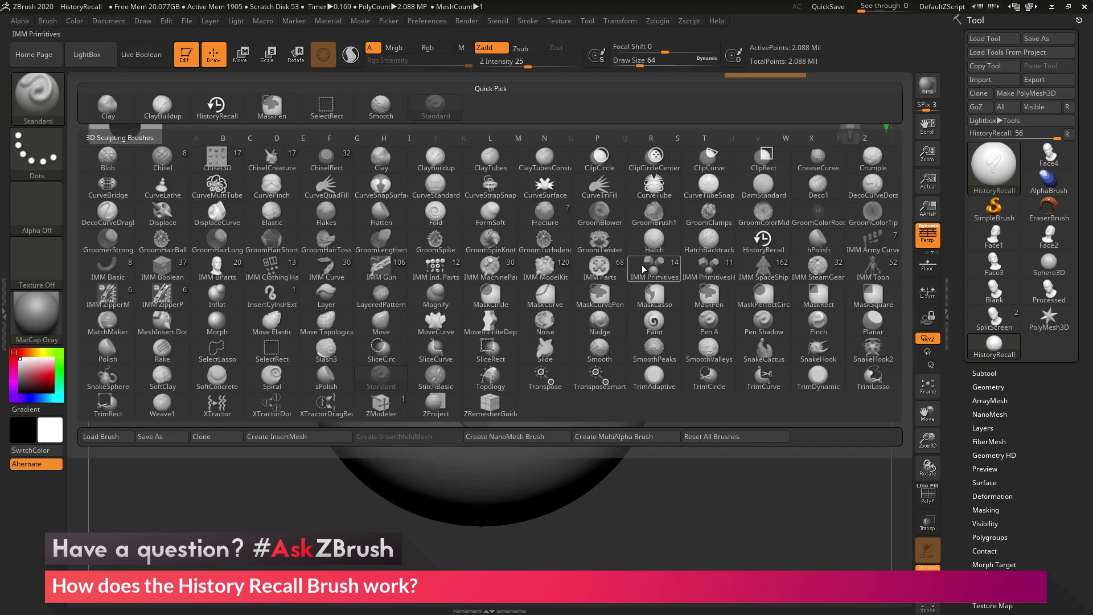
key(h)
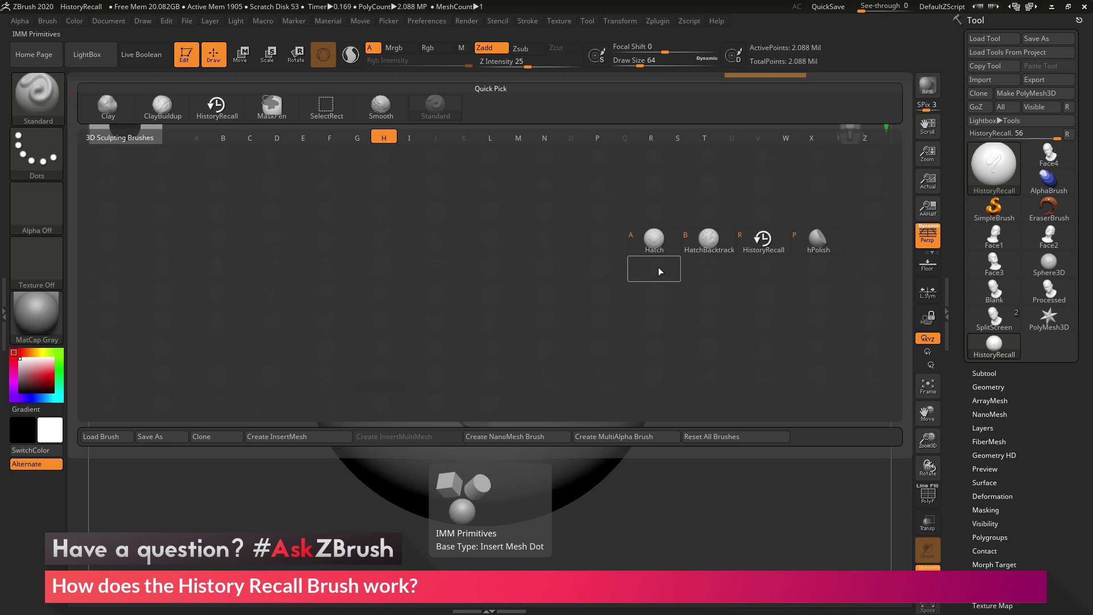
click(764, 242)
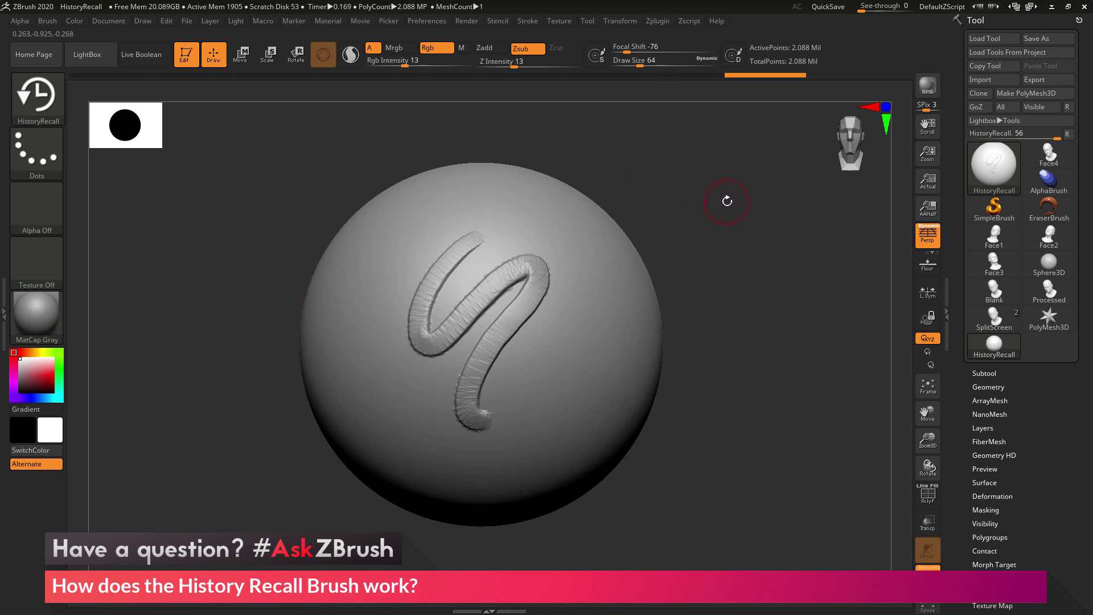
Step through the sphere's undo history from the smooth sphere to the most recent sculpted state to review each stage
click(124, 75)
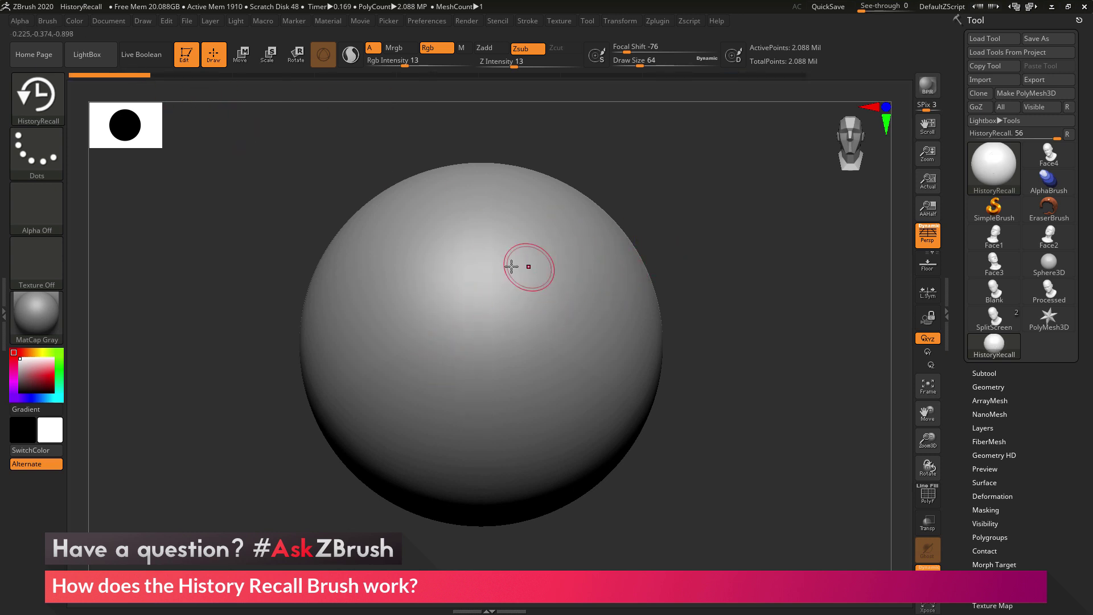
key(ctrl+shift)
key(ctrl+shift+z)
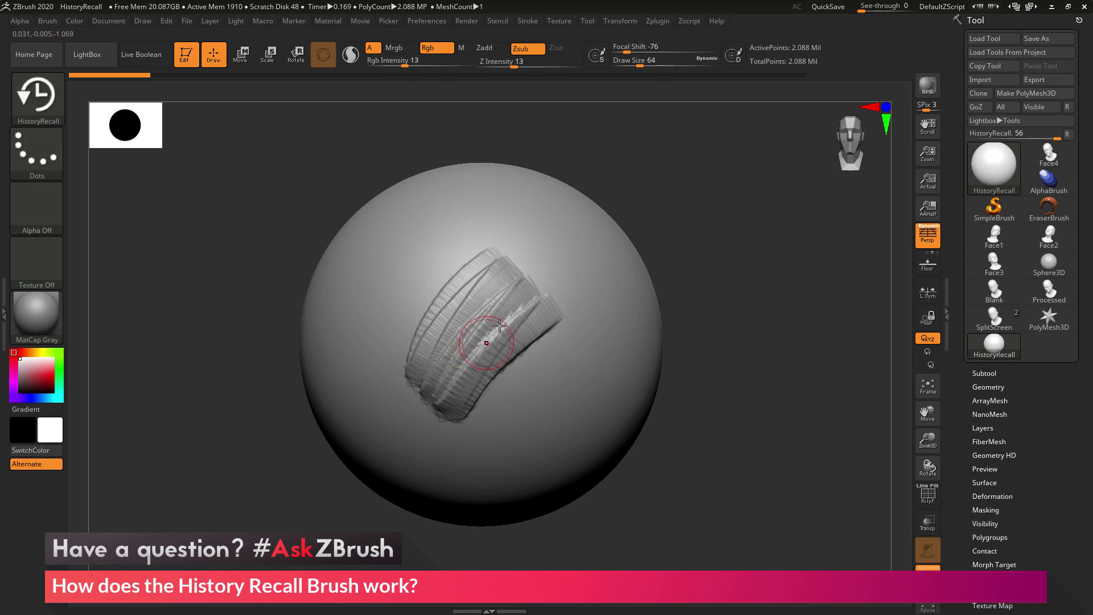
key(ctrl+shift+z)
key(ctrl+shift+z)
key(ctrl+shift+z)
key(ctrl+shift+z)
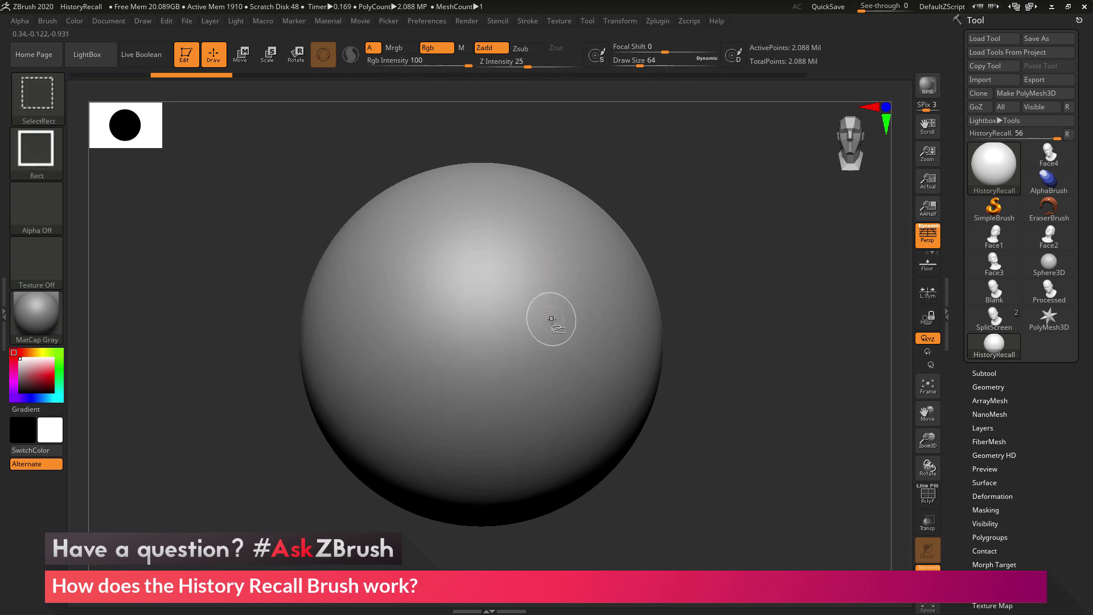
key(ctrl+shift+z)
key(ctrl+shift+z)
key(ctrl+shift+z)
key(ctrl+shift+z)
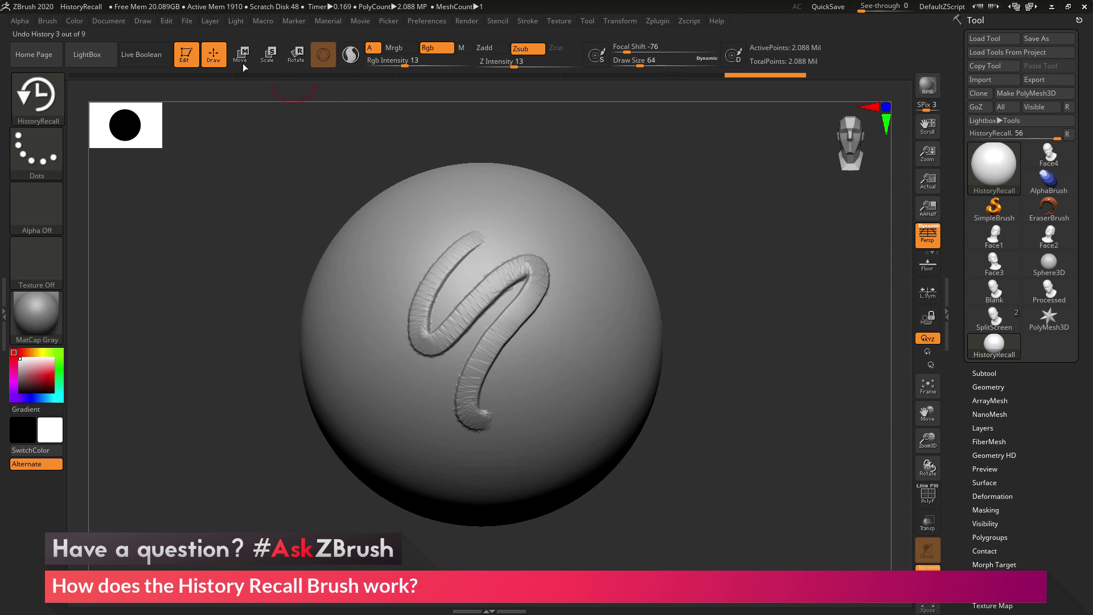
Mark the clay-patch state in the undo history as the recall source, and return to the latest squiggle state
click(196, 74)
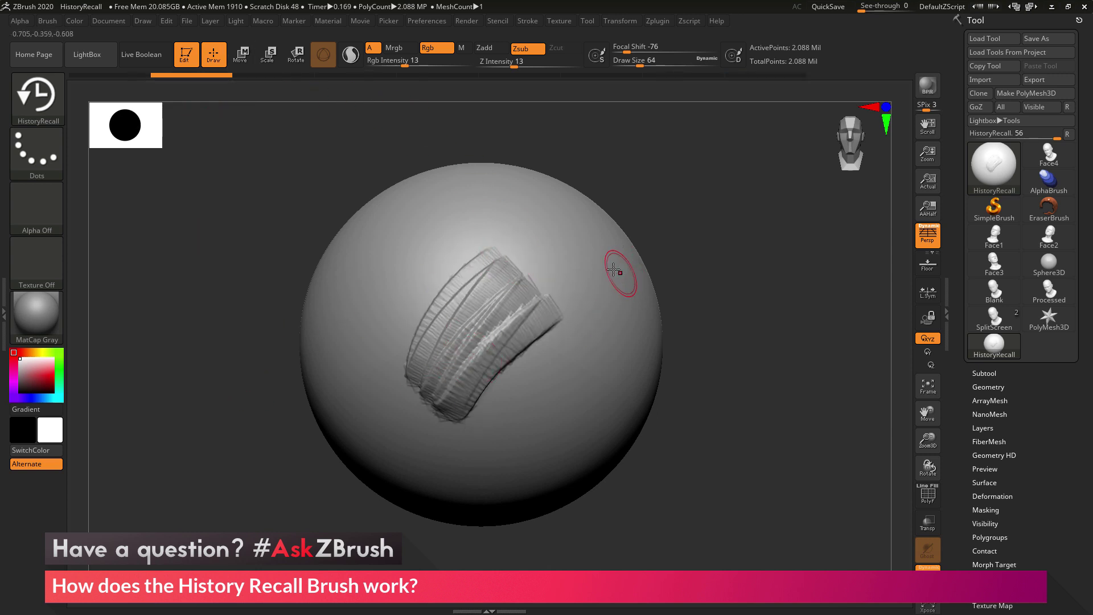
key(ctrl)
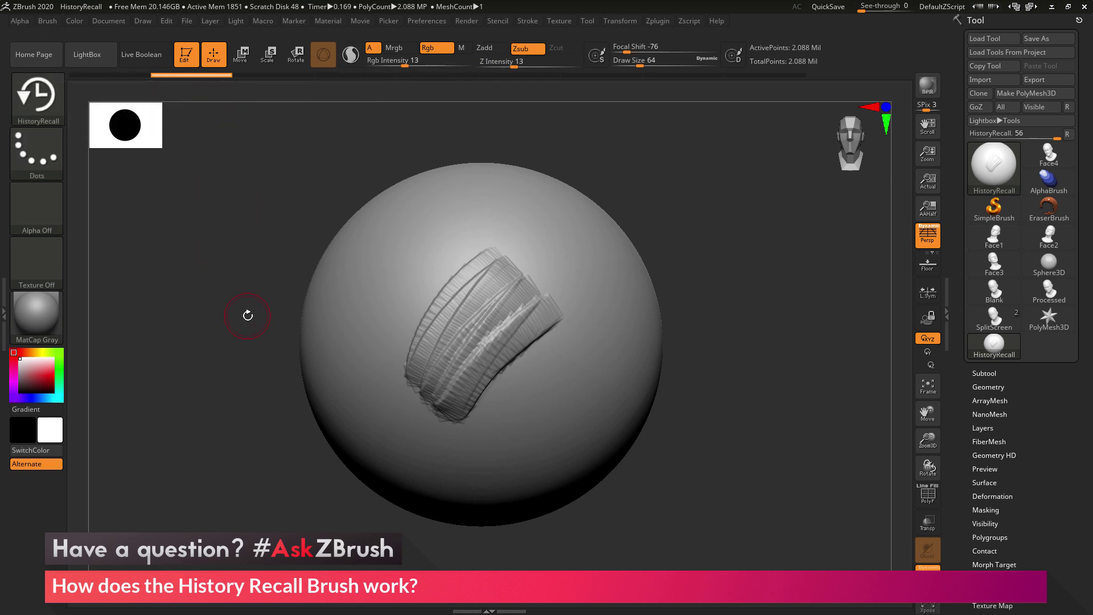
click(765, 74)
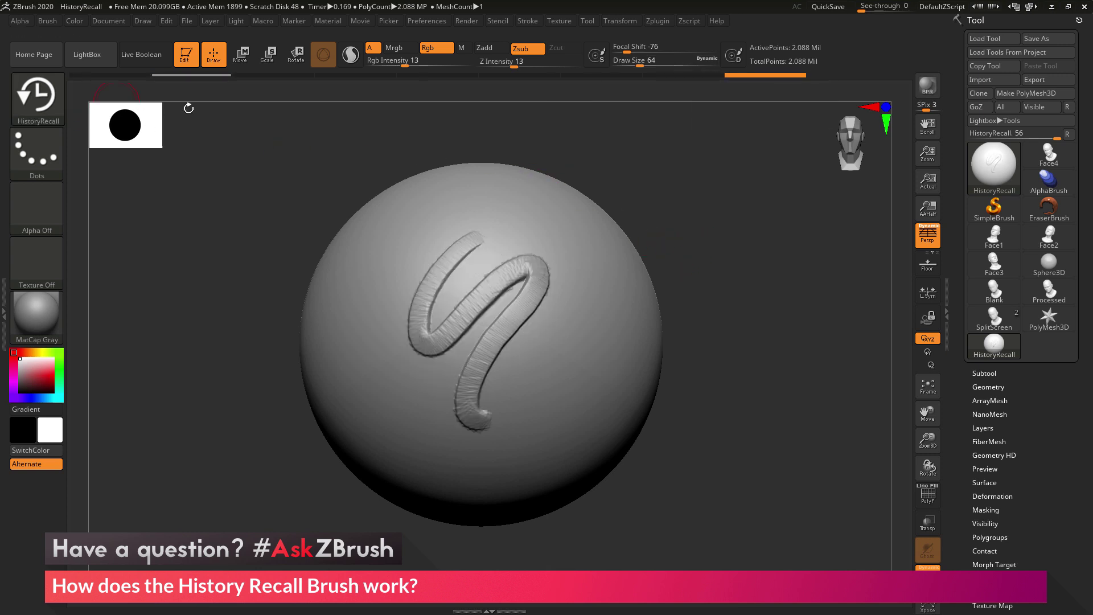
Paint over the raised squiggle with the HistoryRecall brush to bring back the clay patch at the sphere's centre
mouse_move(488, 227)
mouse_down()
mouse_move(419, 306)
mouse_move(428, 354)
mouse_move(521, 263)
mouse_move(524, 299)
mouse_move(462, 376)
mouse_move(456, 419)
mouse_move(558, 289)
mouse_move(496, 249)
mouse_up()
mouse_move(427, 334)
mouse_down()
mouse_move(430, 399)
mouse_move(452, 415)
mouse_up()
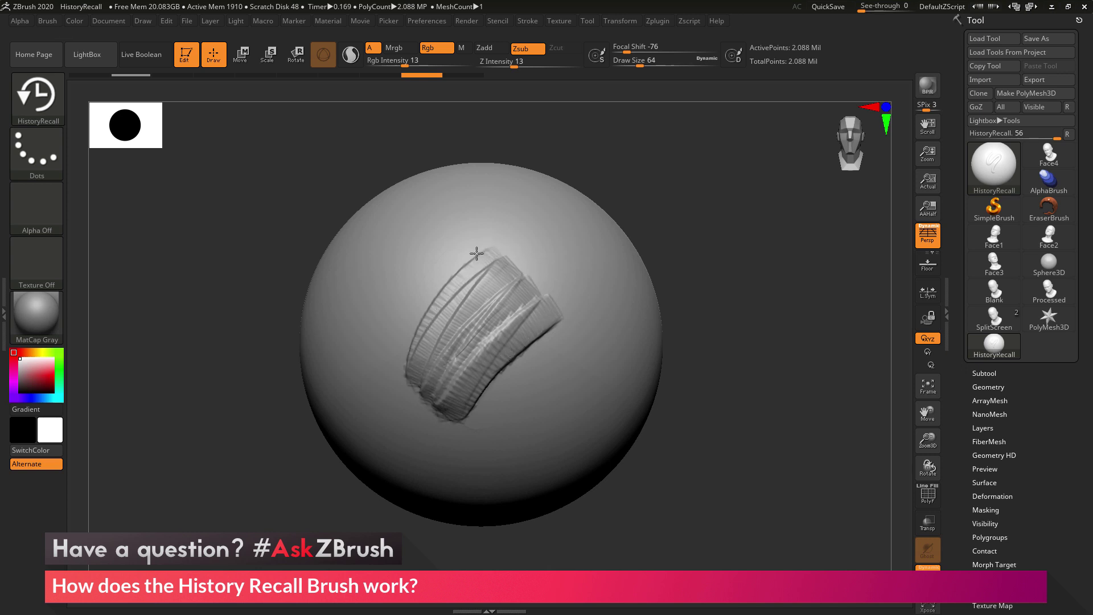
drag(457, 397, 456, 399)
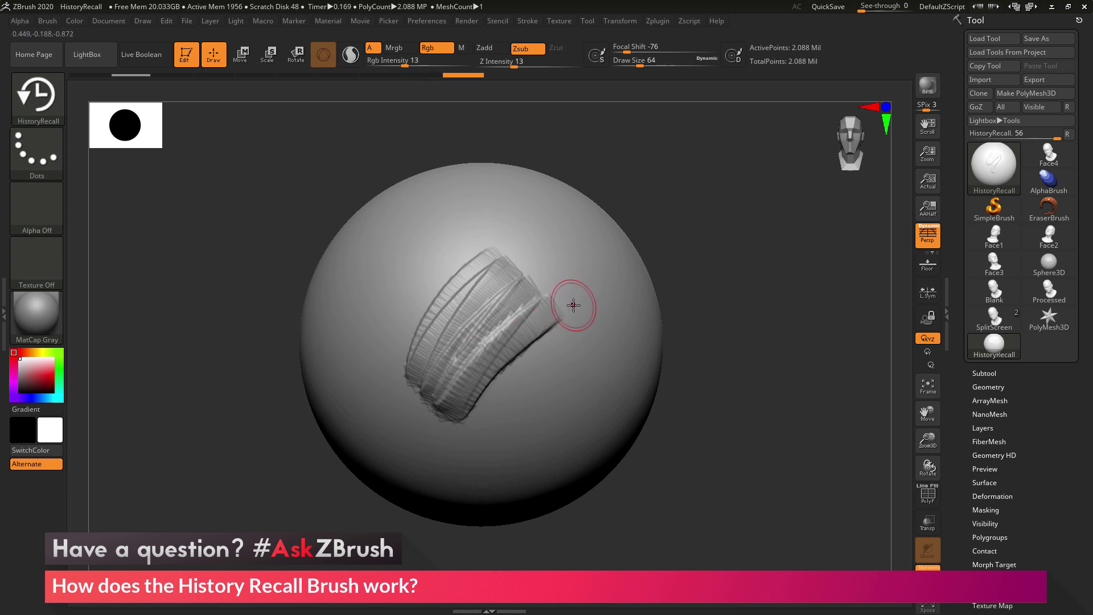
Mark the three-groove undo state as the recall source and paint over the clay patch to restore the grooves
click(292, 74)
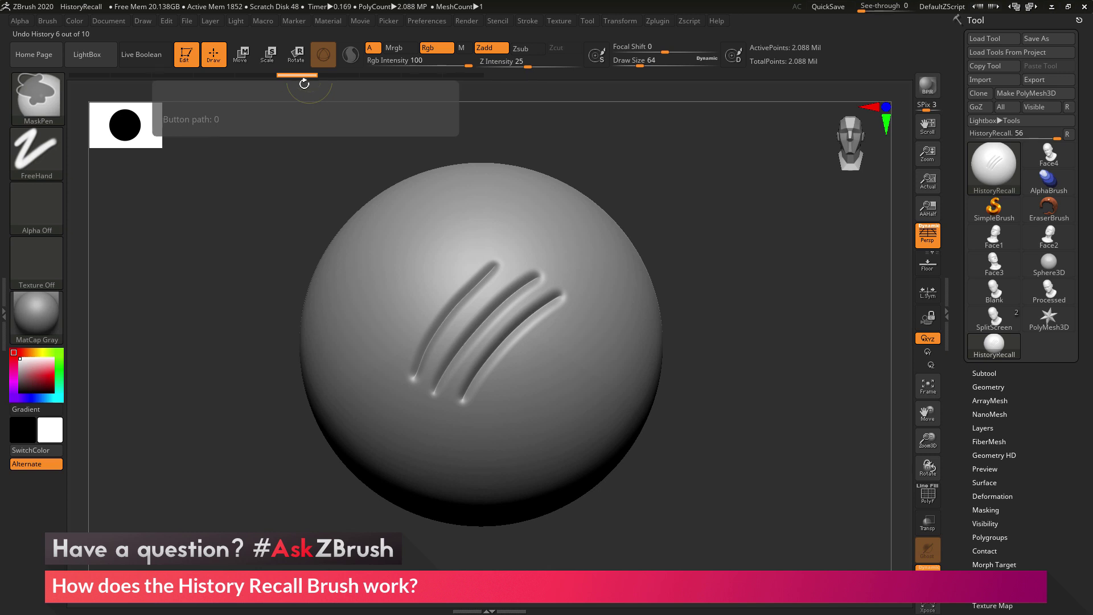
click(467, 75)
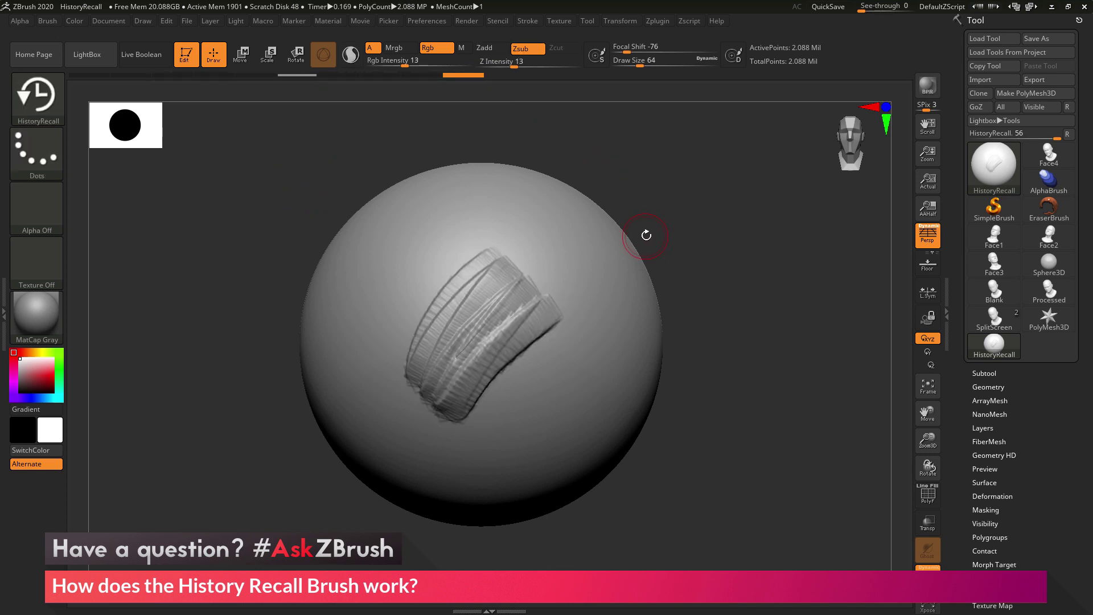
mouse_move(505, 238)
mouse_down()
mouse_move(421, 376)
mouse_move(527, 285)
mouse_move(466, 334)
mouse_move(508, 336)
mouse_move(556, 319)
mouse_up()
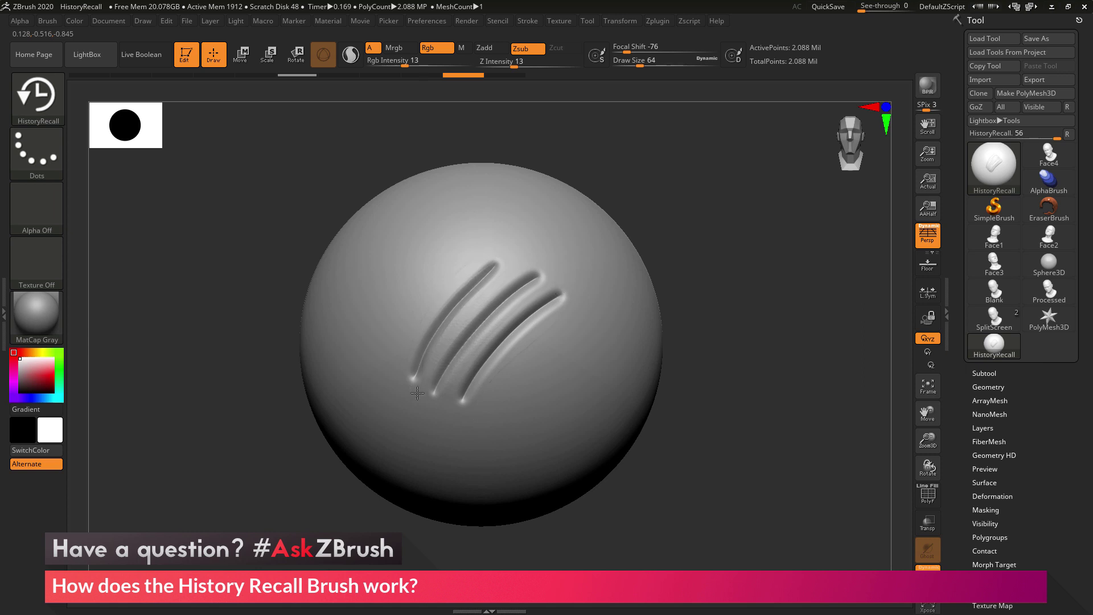
mouse_move(493, 372)
mouse_down()
mouse_move(554, 308)
mouse_move(535, 348)
mouse_up()
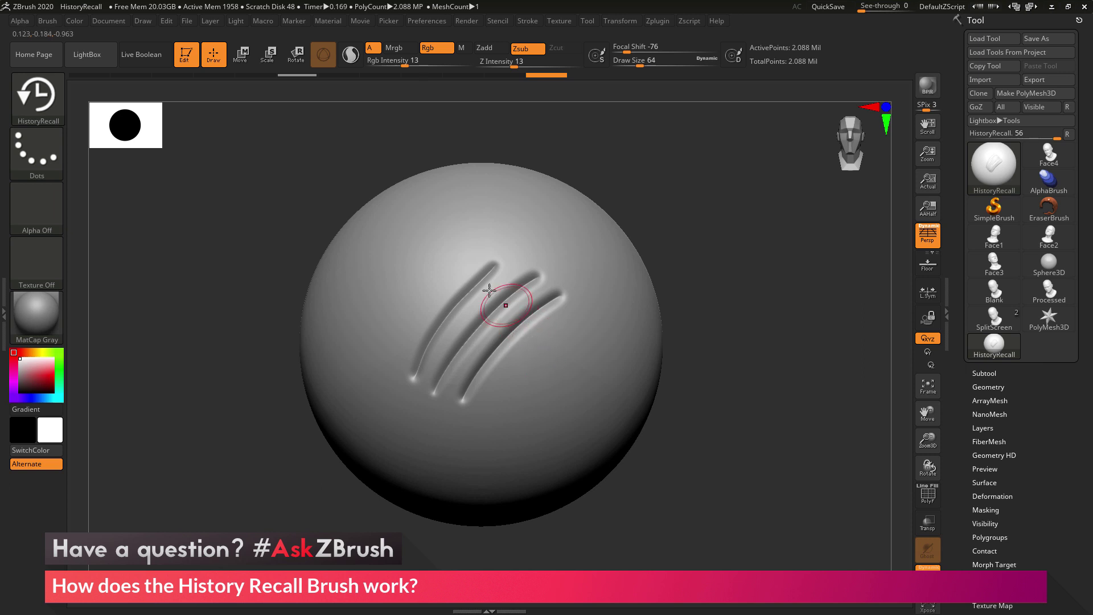
Mark the smooth-sphere undo state as the recall source and erase the middle groove with the draw size reduced to 36
click(97, 76)
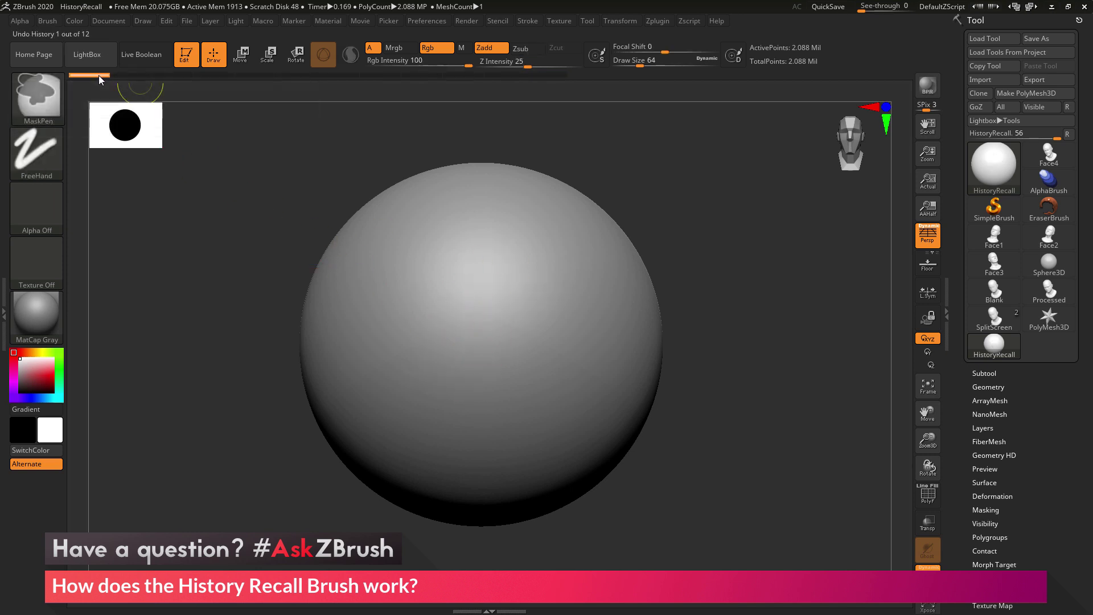
click(556, 75)
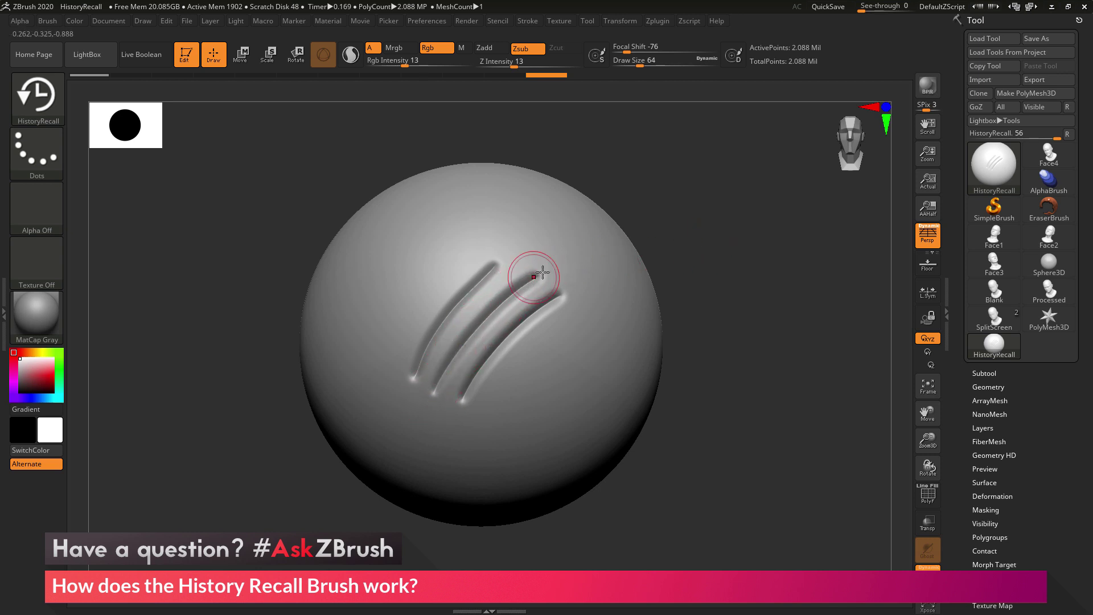
key(bracketleft)
key(bracketleft)
key(bracketleft)
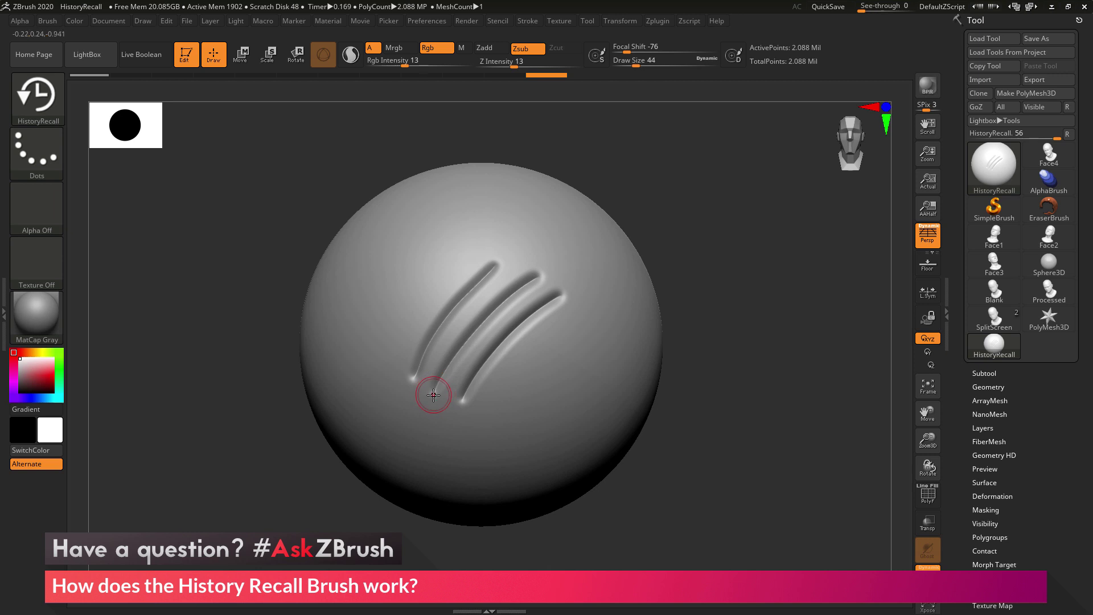
mouse_move(432, 399)
mouse_down()
mouse_move(484, 322)
mouse_move(541, 276)
mouse_up()
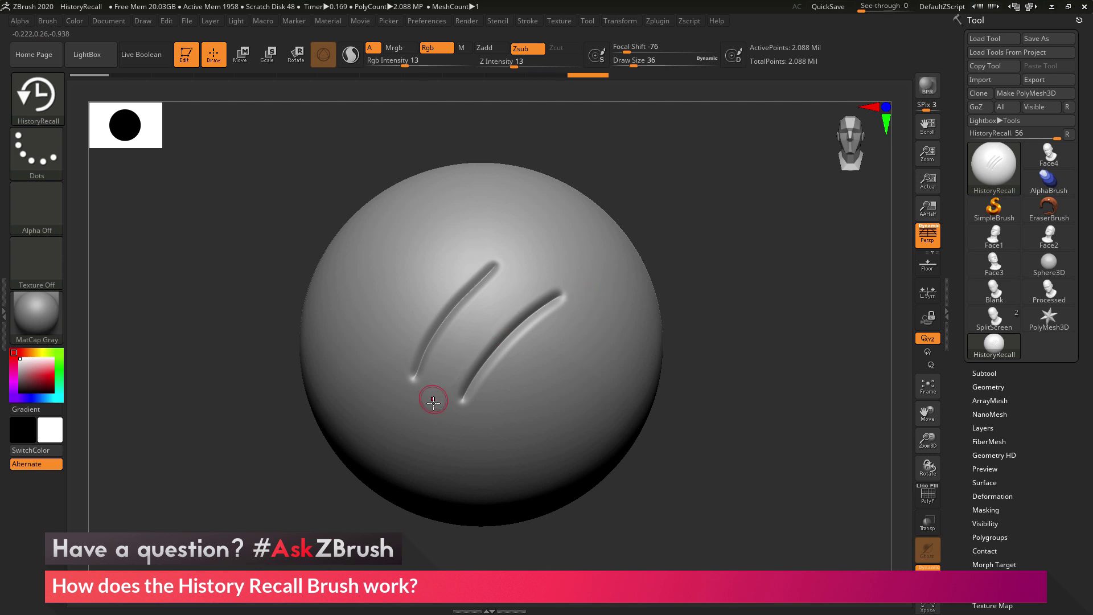
Paint across the two remaining grooves in several places to break them into short segments
drag(530, 299, 540, 324)
drag(483, 369, 478, 361)
mouse_move(421, 339)
mouse_down()
mouse_move(432, 352)
mouse_move(418, 342)
mouse_up()
mouse_move(452, 287)
mouse_down()
mouse_move(468, 305)
mouse_move(488, 286)
mouse_up()
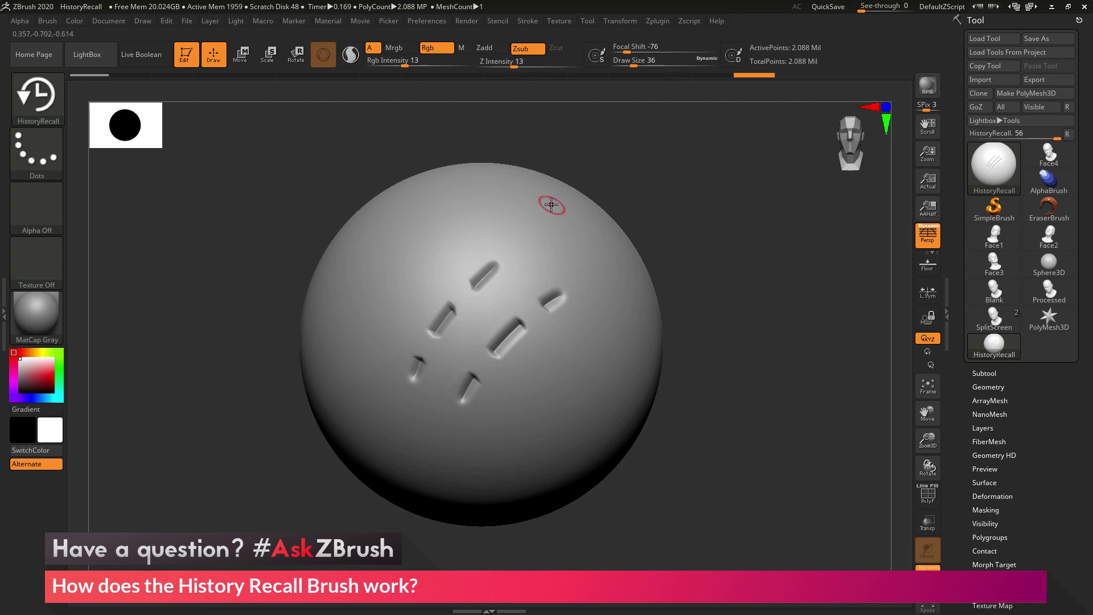
Lower the brush's Z Intensity to 4 and soften the short groove segments with recall strokes
drag(508, 63, 498, 63)
drag(473, 284, 500, 251)
mouse_move(541, 309)
mouse_down()
mouse_move(560, 295)
mouse_move(539, 307)
mouse_up()
mouse_move(471, 384)
mouse_down()
mouse_move(464, 396)
mouse_move(416, 378)
mouse_move(450, 316)
mouse_move(503, 343)
mouse_up()
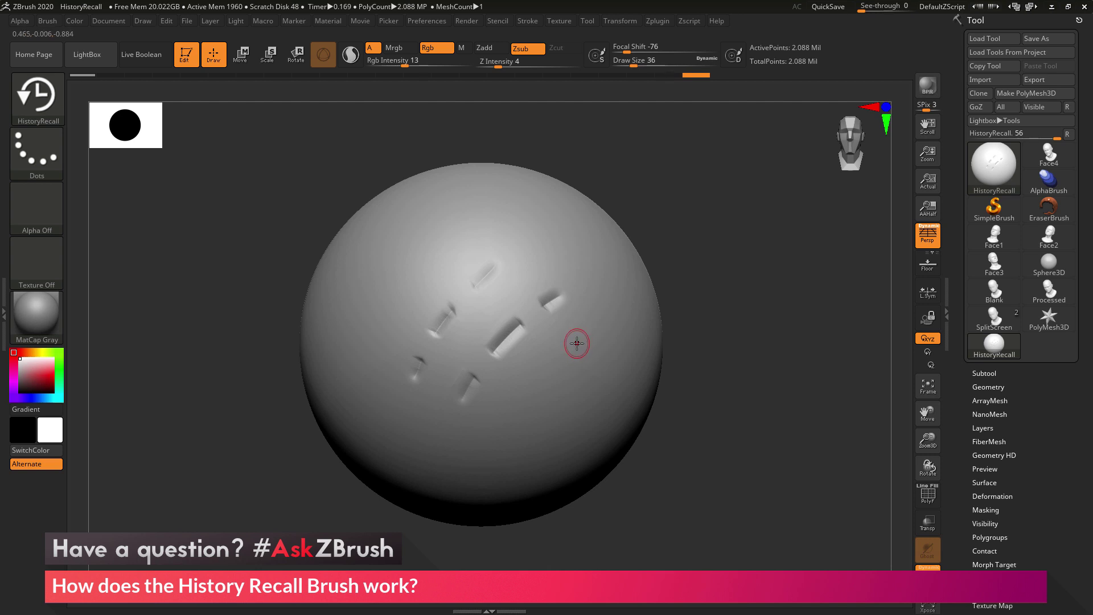
Turn off perspective and switch to the SplitScreen head tool
click(928, 236)
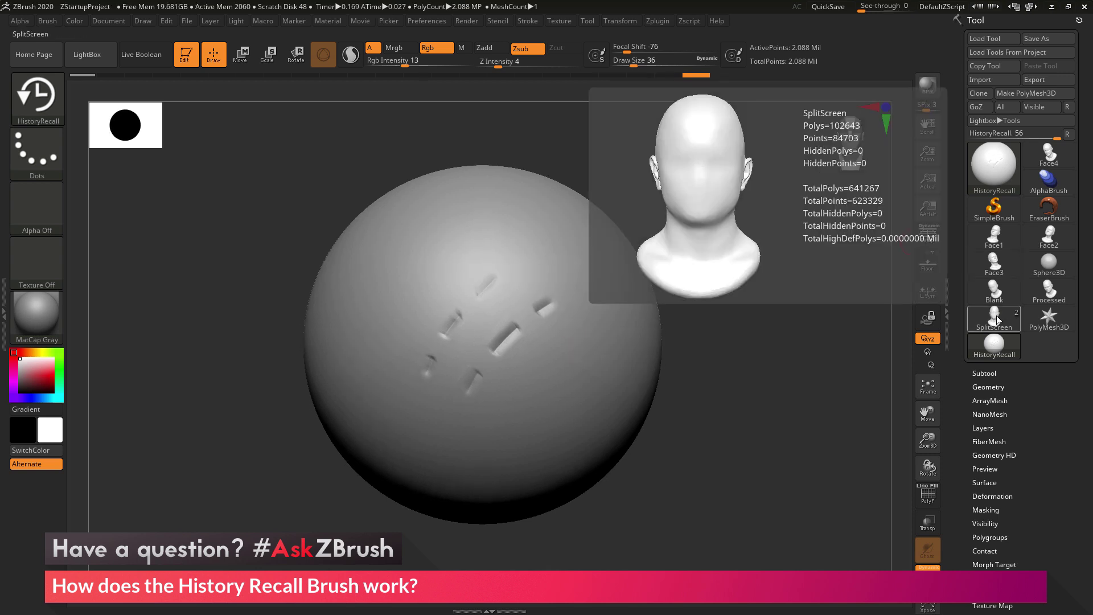
click(994, 317)
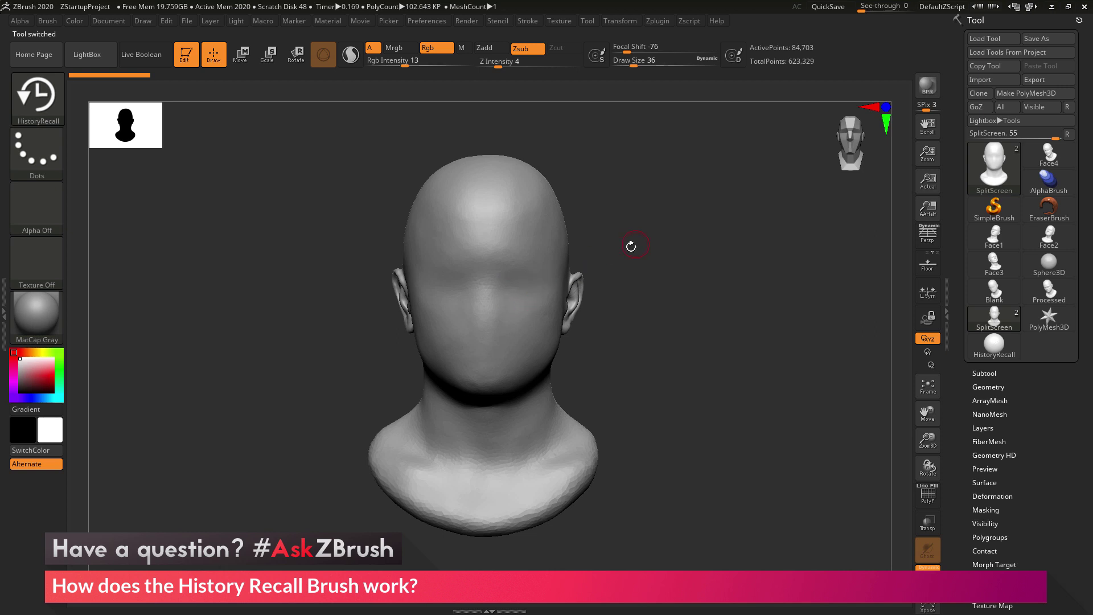
drag(630, 242, 574, 252)
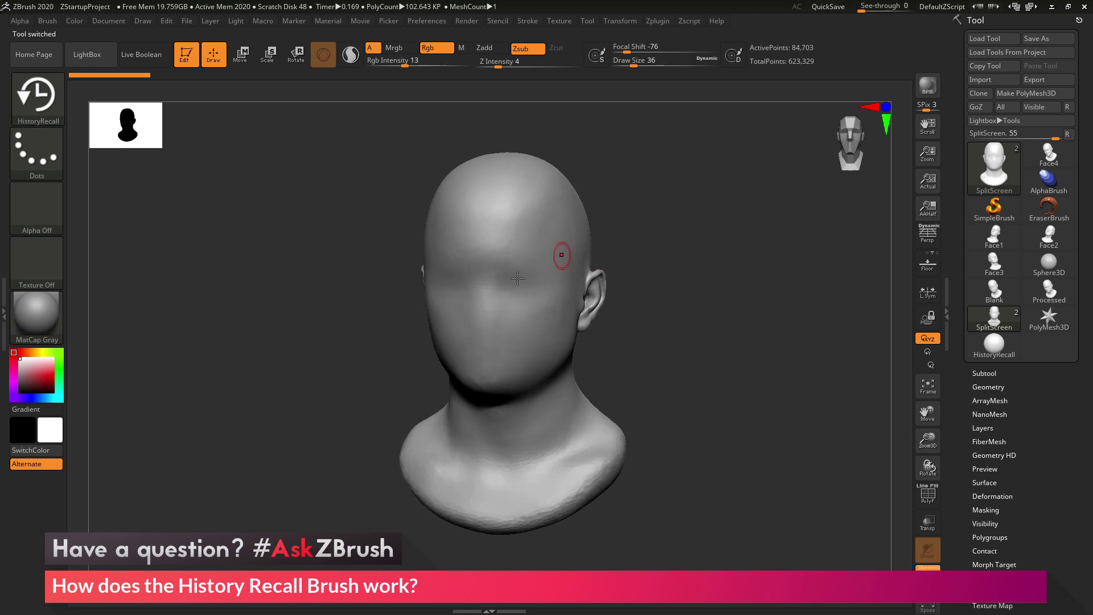
drag(684, 279, 741, 291)
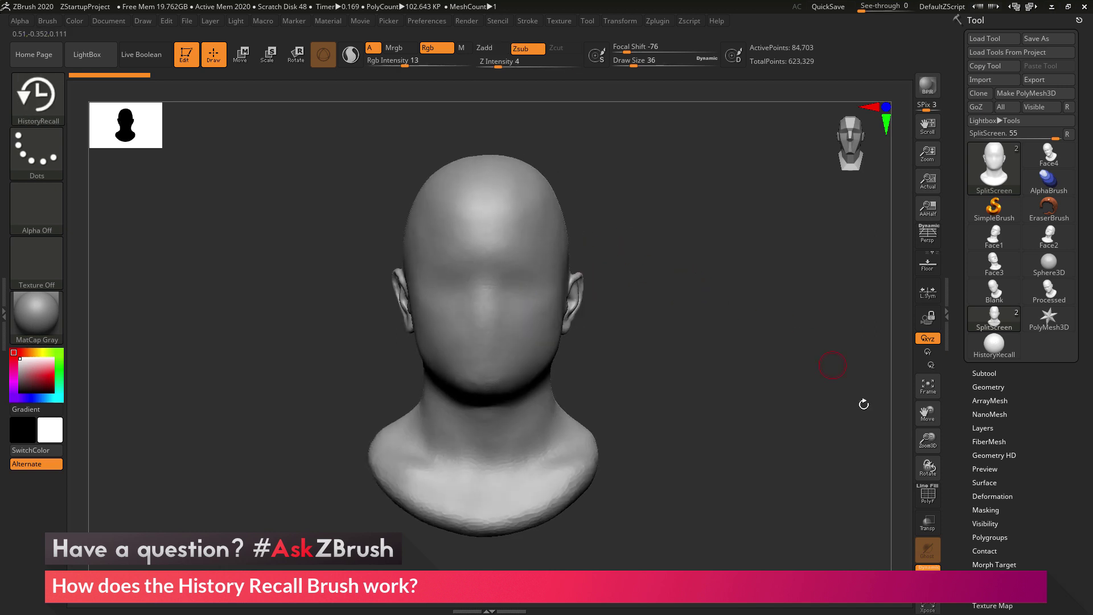
Show both head subtools side by side and compare the detailed face with the blank one from several angles
alt+drag(740, 441, 910, 438)
click(929, 318)
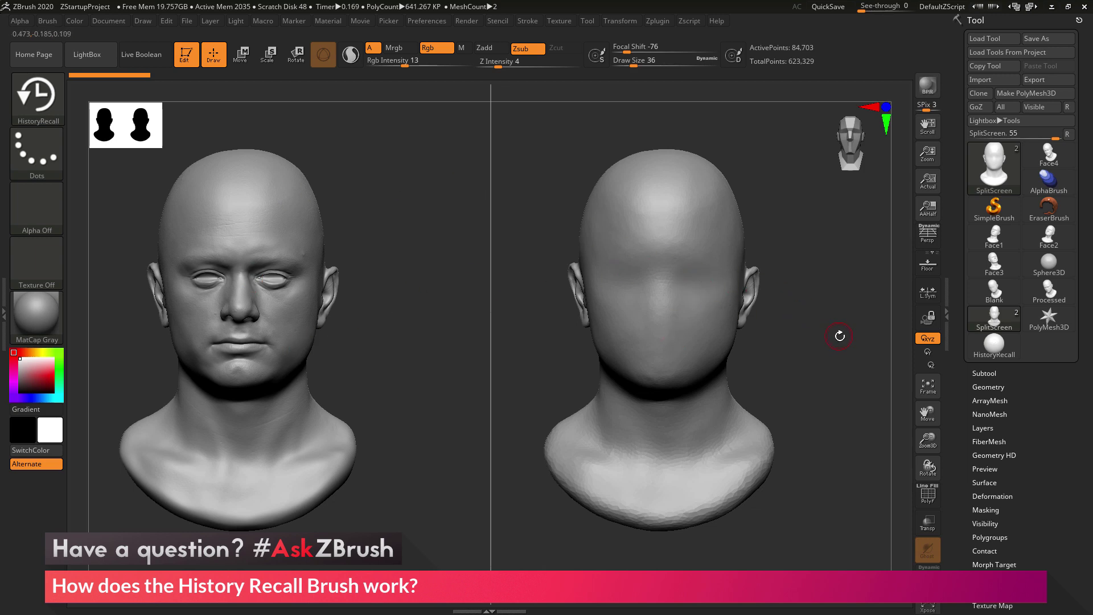
drag(835, 318, 703, 268)
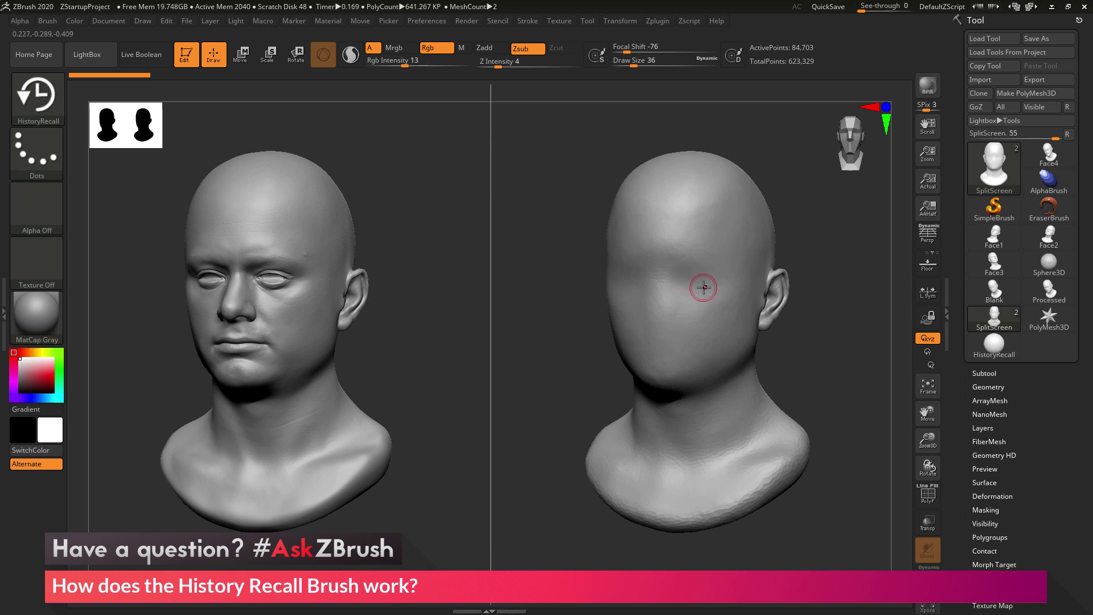
drag(260, 276, 293, 284)
drag(822, 340, 807, 305)
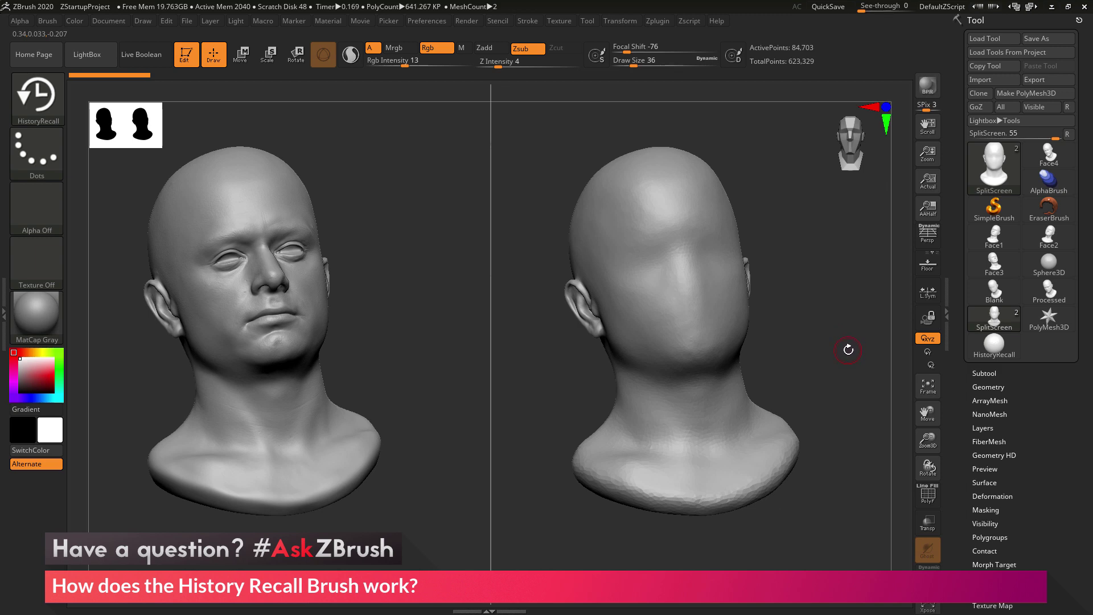
drag(847, 349, 843, 378)
Isolate the active head with Solo and select the Face2 subtool from the subtool list
click(929, 578)
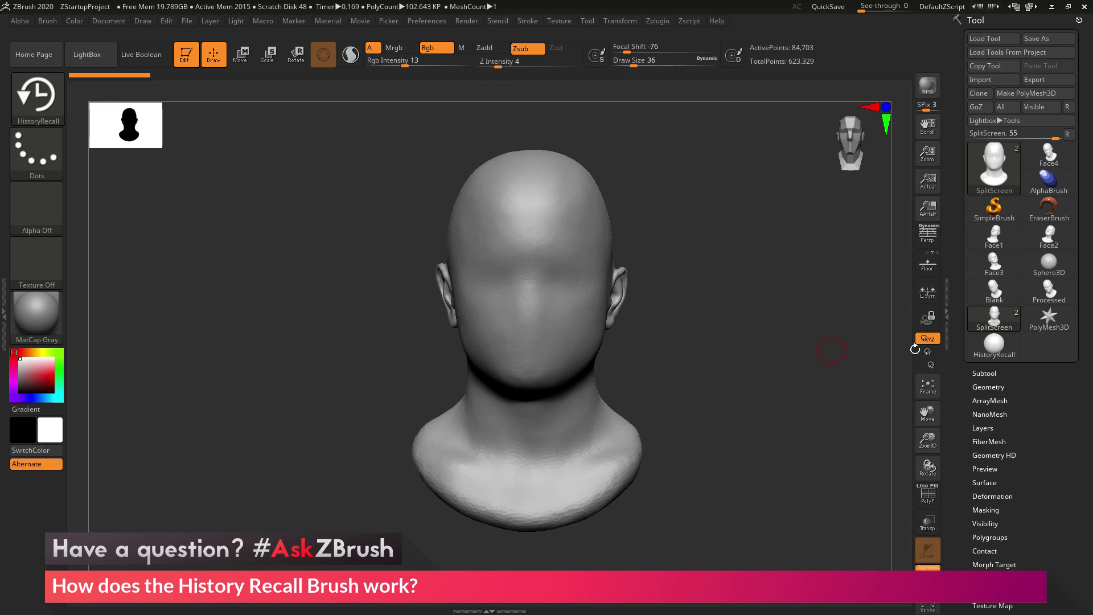
click(983, 374)
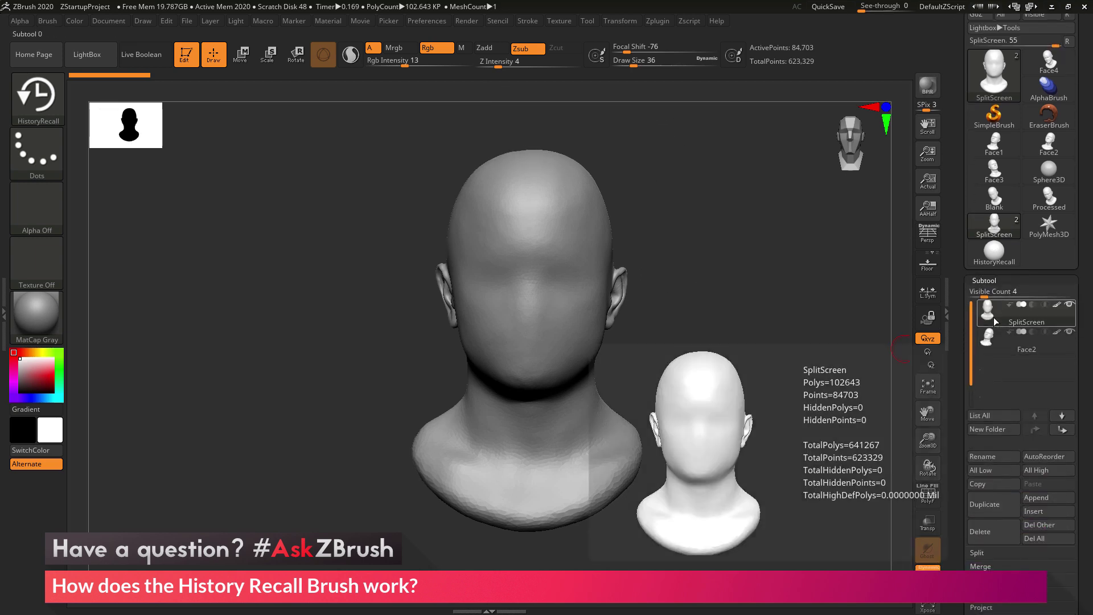
drag(777, 354, 793, 396)
click(1016, 350)
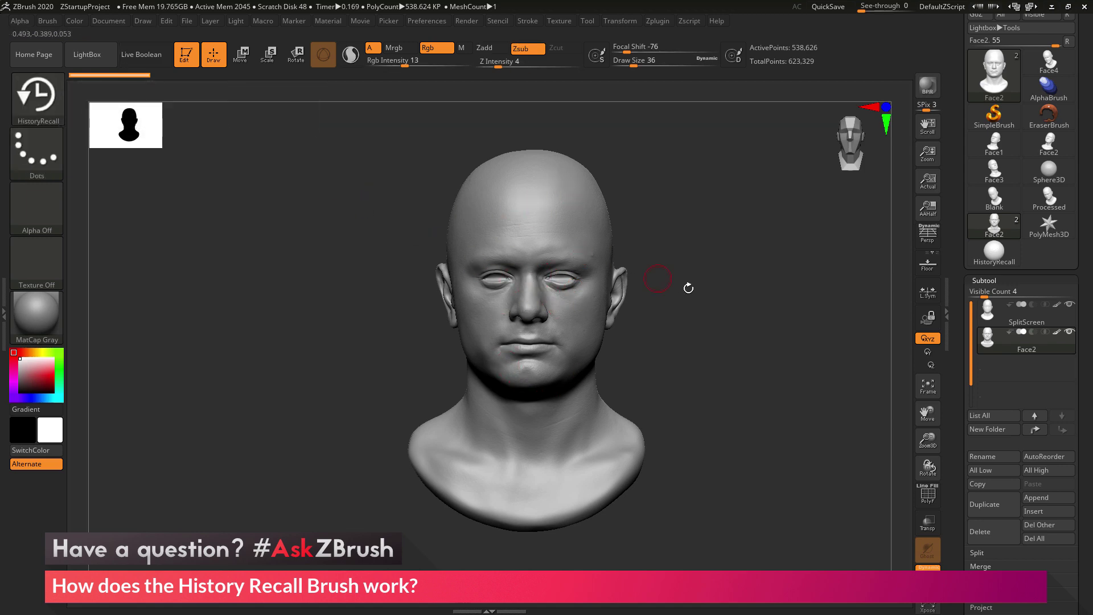
Select the SplitScreen subtool, try a HistoryRecall stroke over the eye area of its blank face, and undo it
click(1028, 320)
mouse_move(790, 326)
mouse_down()
mouse_move(784, 313)
mouse_move(746, 326)
mouse_up()
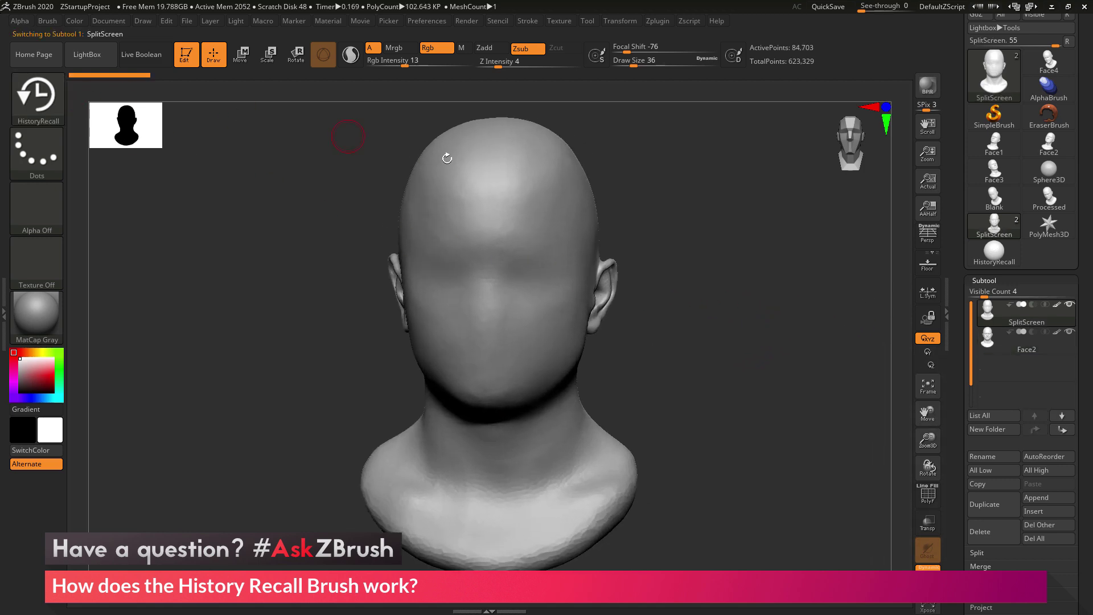
mouse_move(527, 271)
mouse_down()
mouse_move(549, 268)
mouse_move(502, 302)
mouse_move(547, 256)
mouse_move(537, 264)
mouse_up()
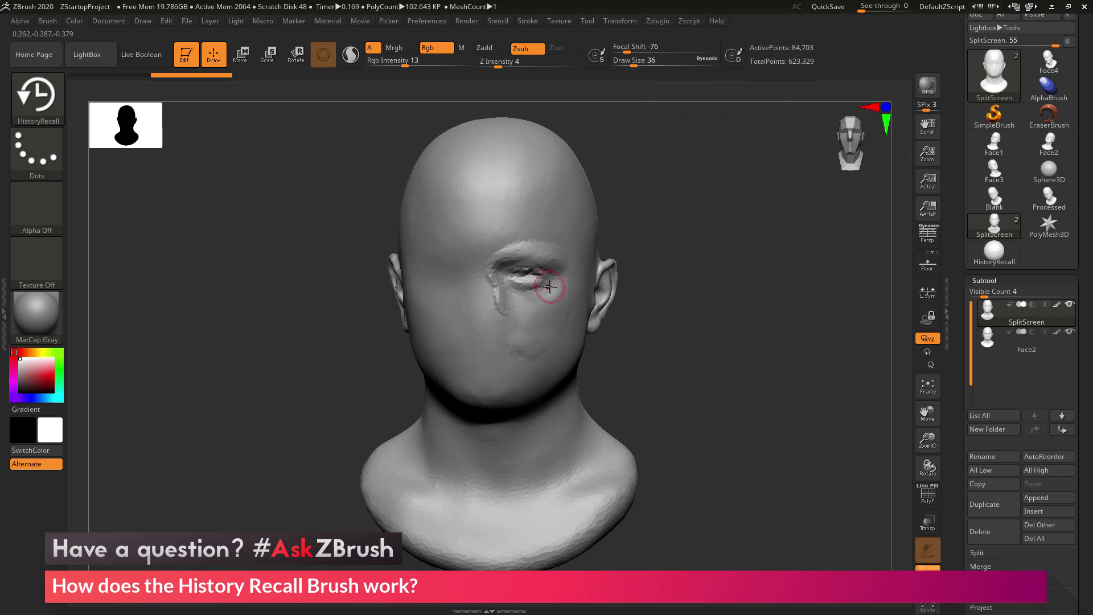
drag(673, 227, 554, 264)
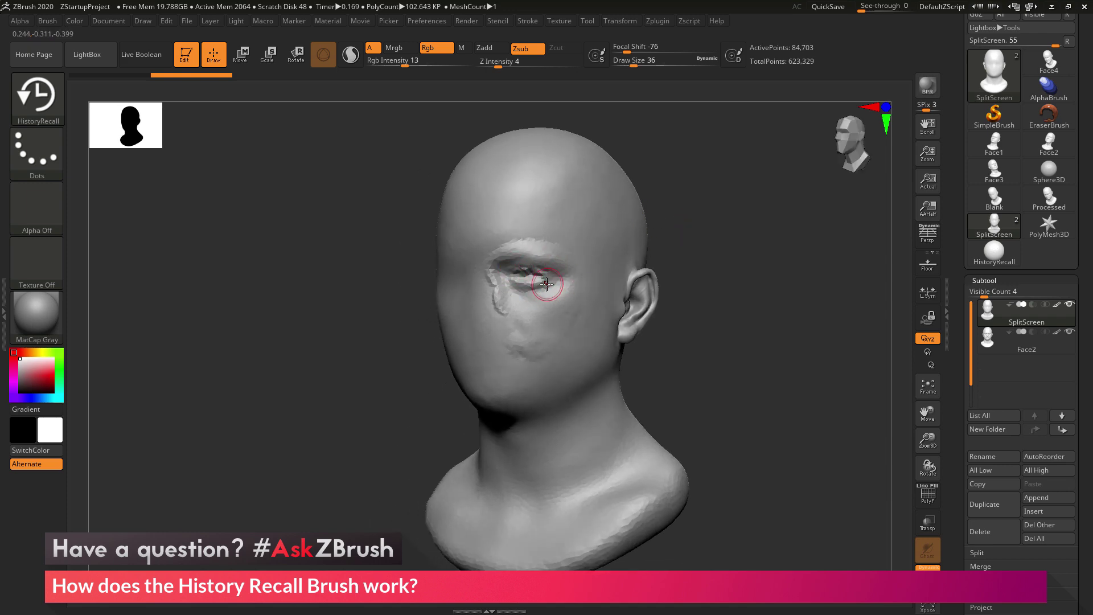
shift+drag(734, 230, 711, 231)
key(ctrl+z)
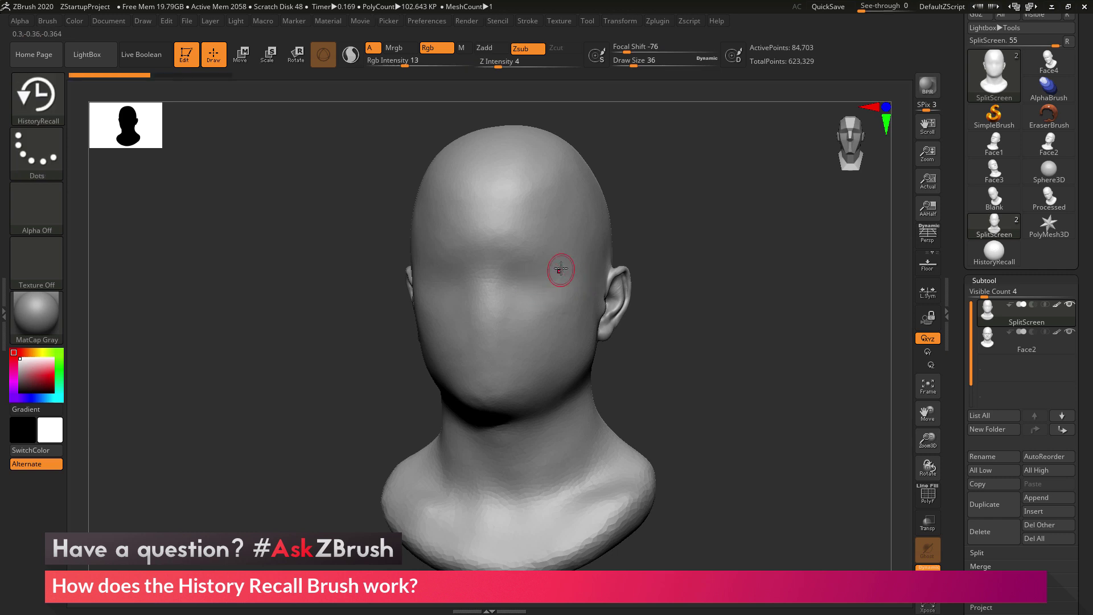
Try subdividing the blank head and recalling the eye area on the denser mesh
key(ctrl+d)
mouse_move(543, 265)
mouse_down()
mouse_move(541, 284)
mouse_move(523, 285)
mouse_move(569, 235)
mouse_up()
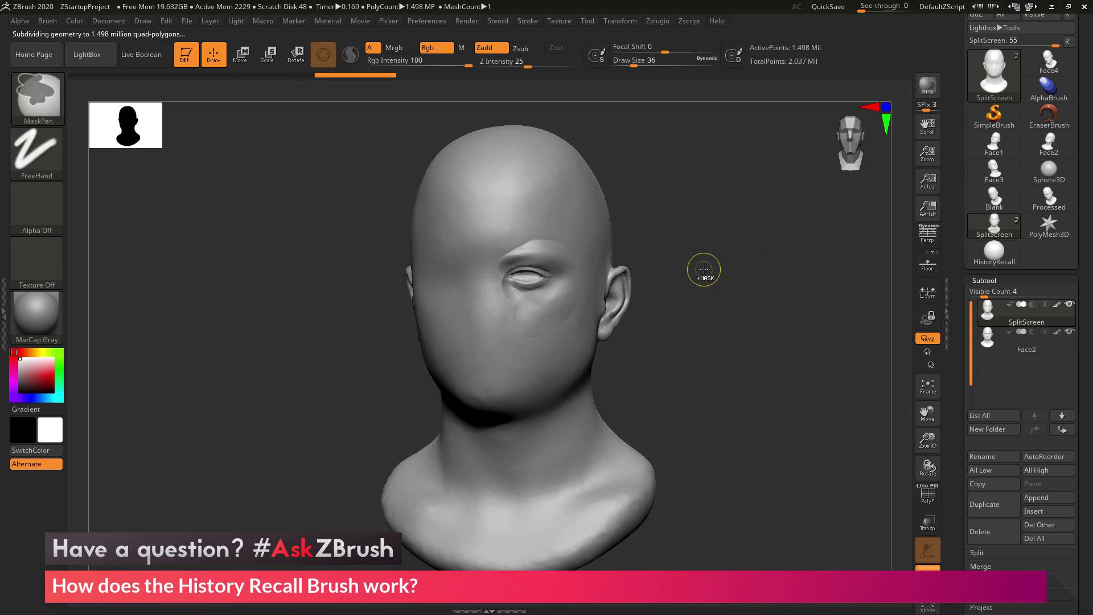
key(ctrl+z)
key(ctrl+z)
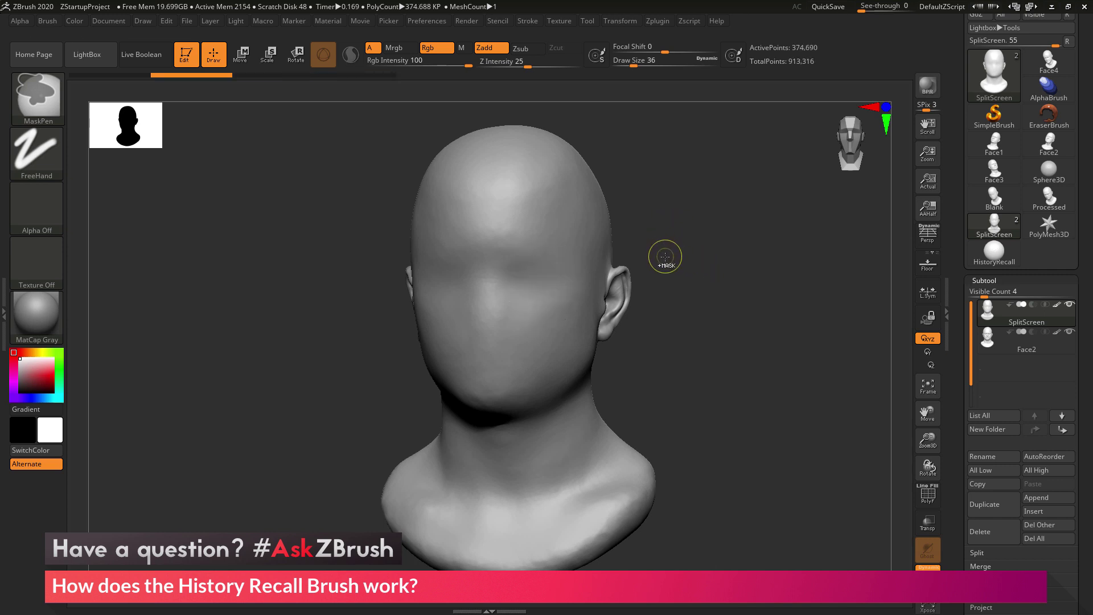
key(ctrl+z)
Select the HistoryRecall brush and turn on Sculptris Pro mode
key(b)
key(h)
key(r)
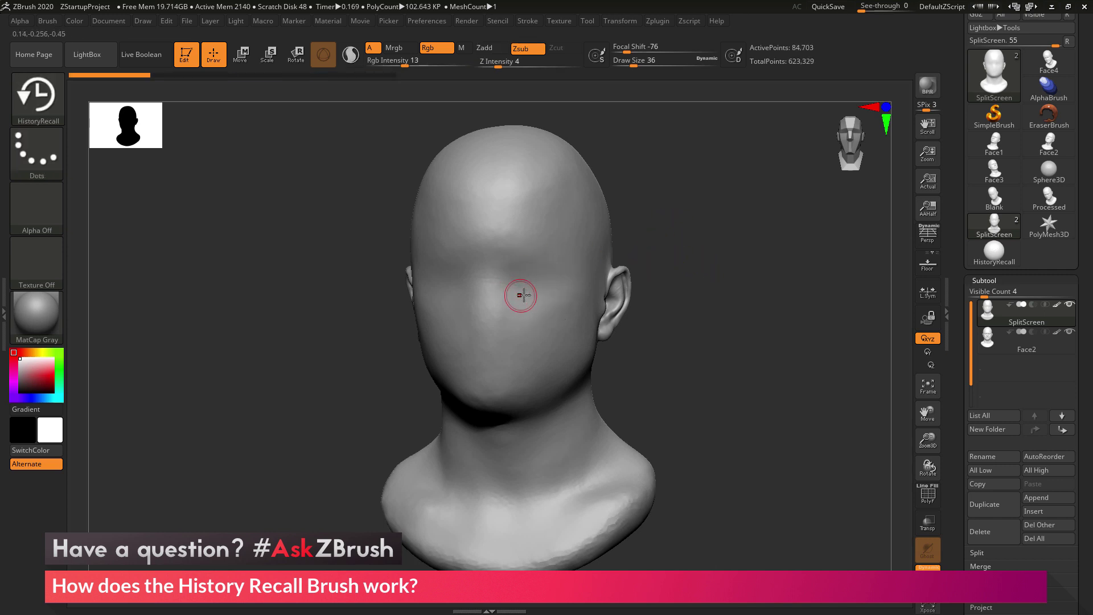
click(351, 57)
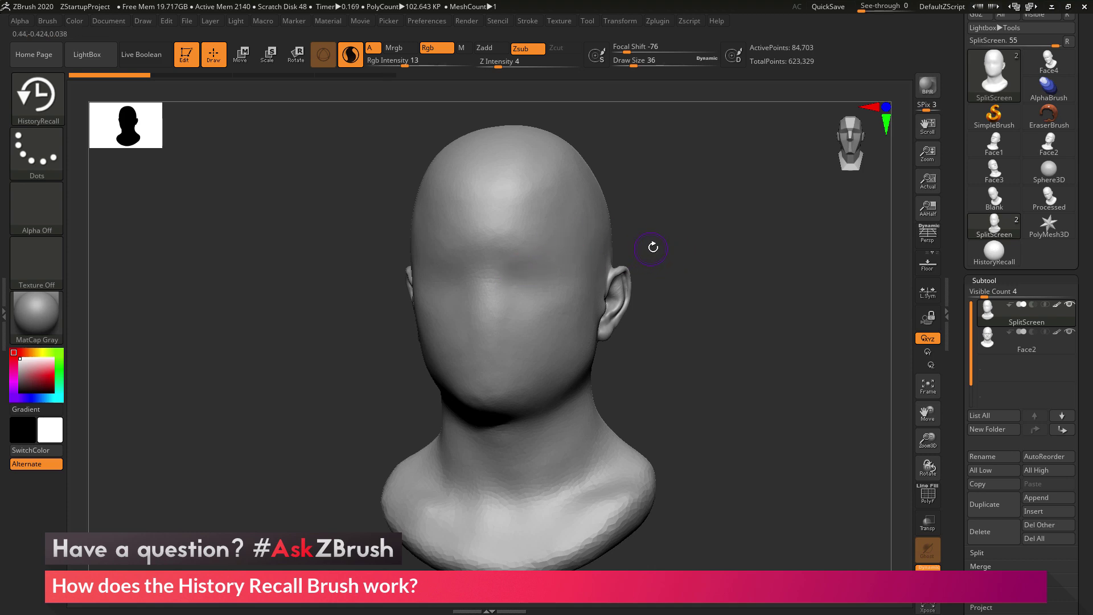
Recall the eye, eyebrow and upper cheek detail onto one side of the blank face
drag(653, 248, 602, 237)
mouse_move(518, 263)
mouse_down()
mouse_move(555, 283)
mouse_move(512, 278)
mouse_move(541, 250)
mouse_move(545, 295)
mouse_up()
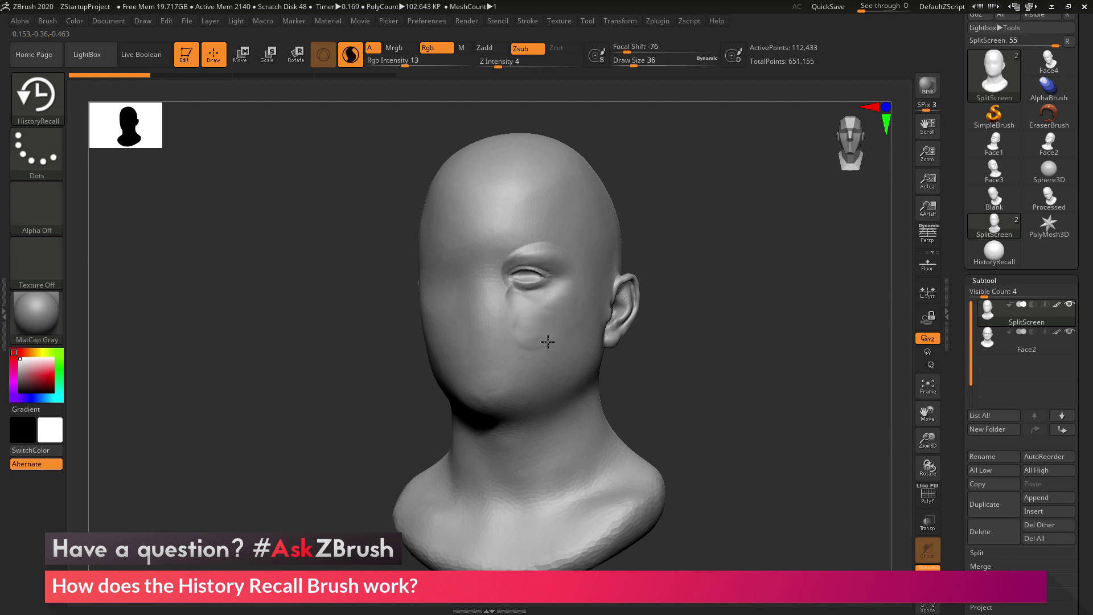
mouse_move(546, 244)
mouse_down()
mouse_move(516, 254)
mouse_move(554, 247)
mouse_move(572, 257)
mouse_up()
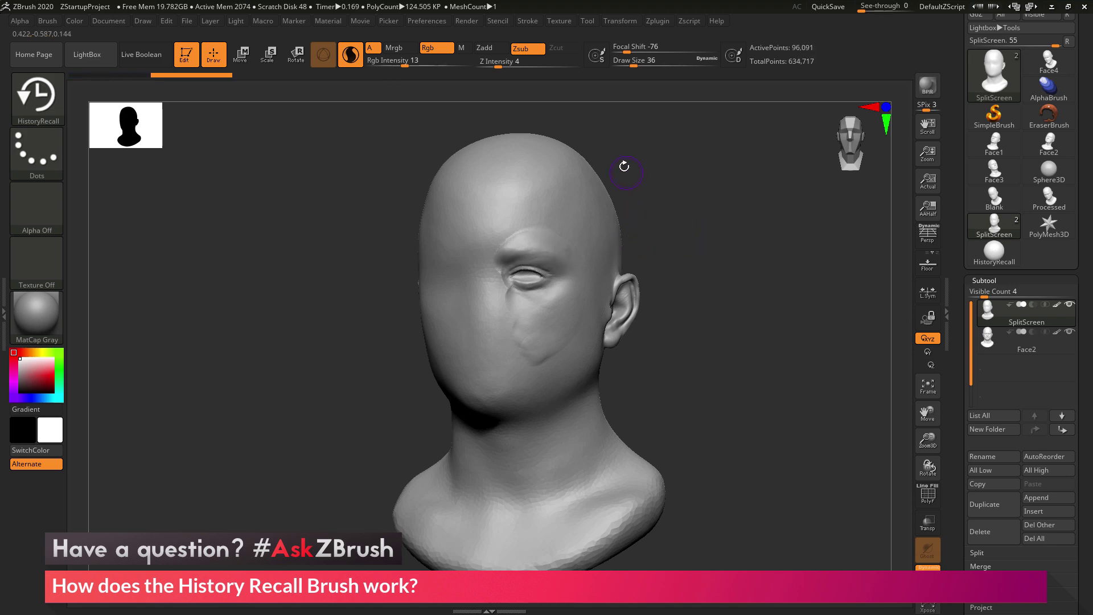
mouse_move(644, 251)
mouse_down()
mouse_move(679, 239)
mouse_move(658, 180)
mouse_up()
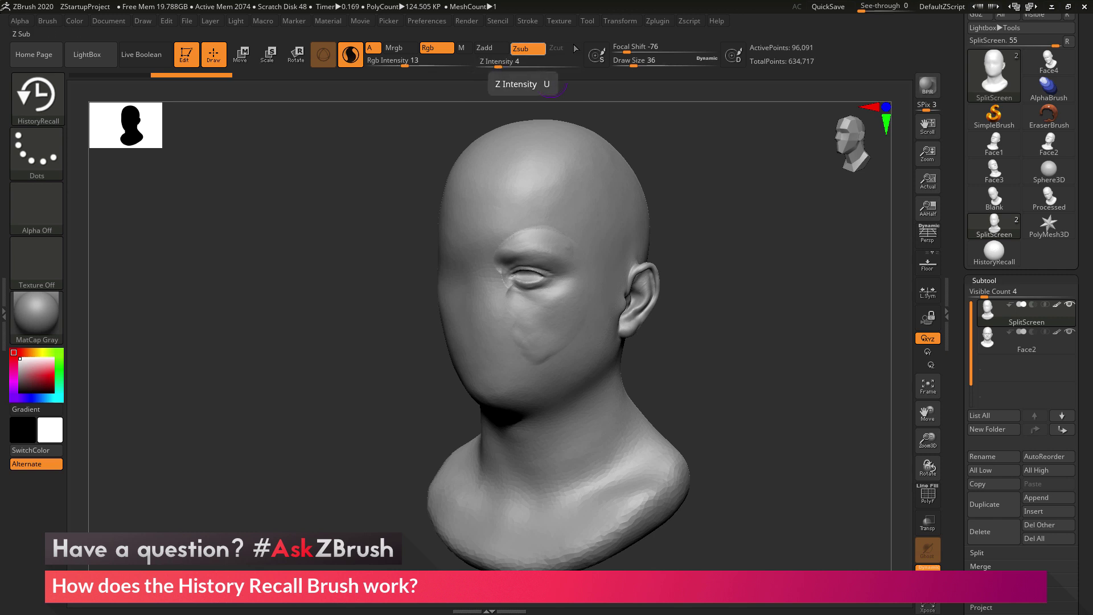
Set Focal Shift to 0, Z Intensity to 14 and Draw Size to 64, and extend the recall over brow, cheek and nose side
drag(628, 51, 649, 51)
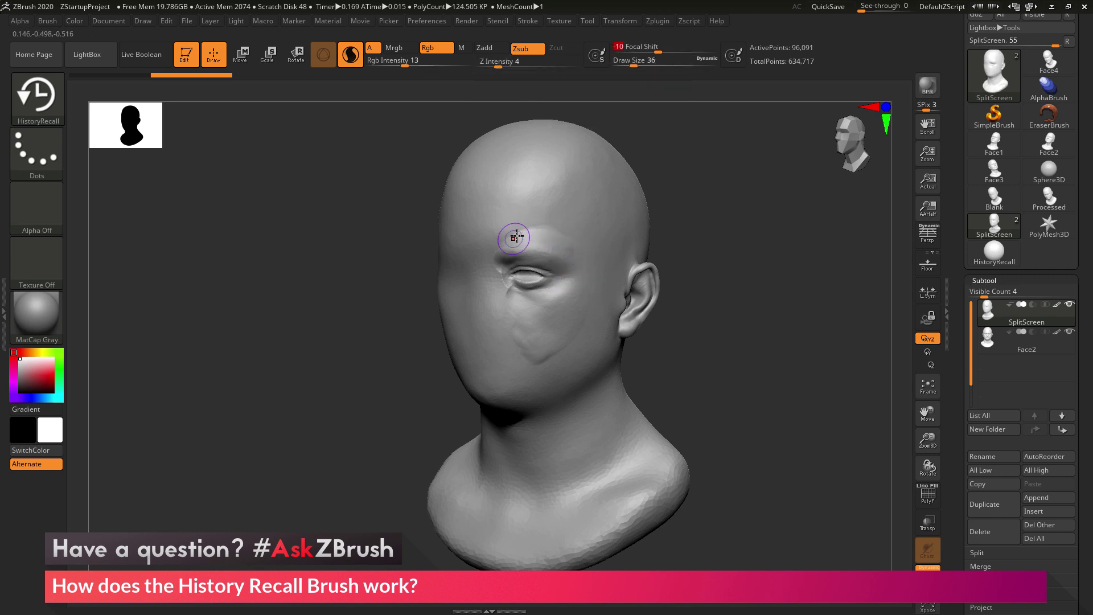
drag(657, 51, 662, 50)
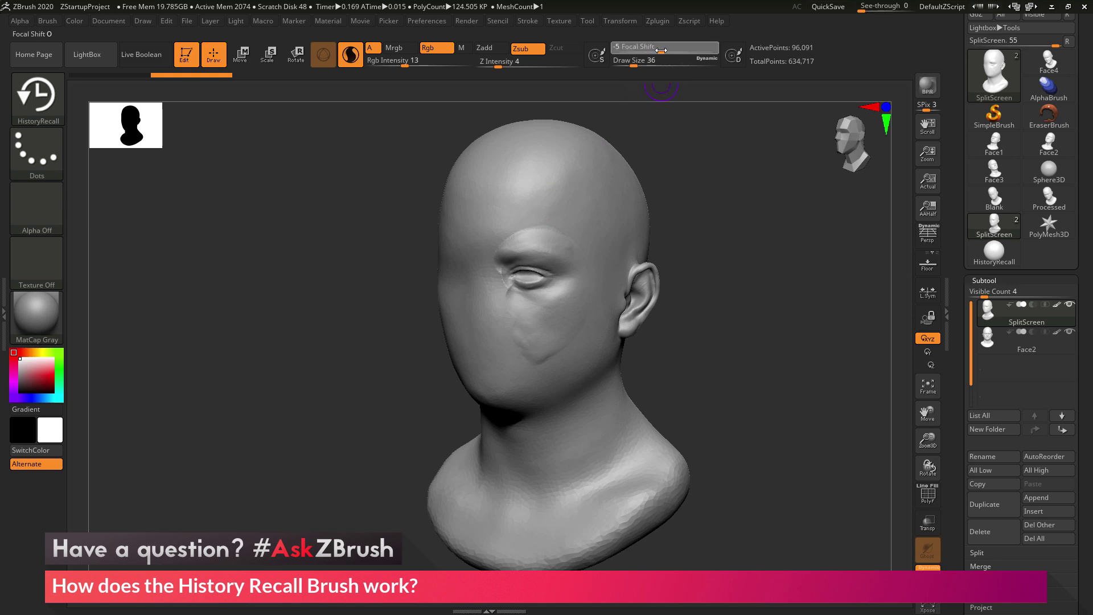
drag(503, 64, 516, 64)
key(])
mouse_move(558, 222)
mouse_down()
mouse_move(530, 234)
mouse_move(551, 223)
mouse_move(581, 288)
mouse_up()
key(])
drag(532, 361, 524, 352)
drag(511, 284, 527, 327)
drag(655, 251, 672, 247)
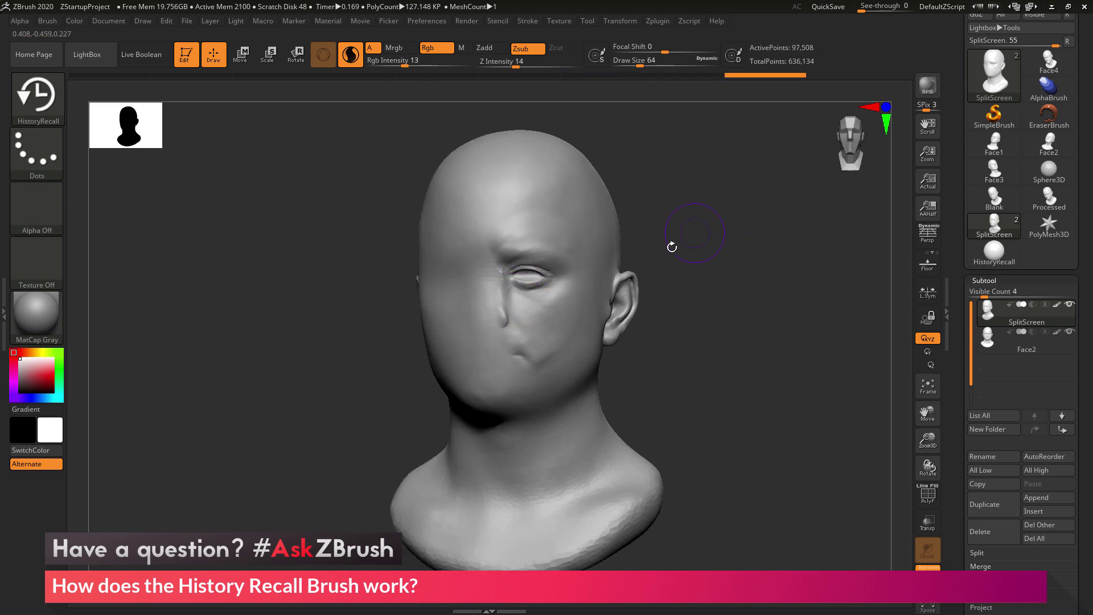
Smooth the rough mouth corner and recall the nose bridge, nose and lips onto the blank face
key(shift)
mouse_move(543, 363)
shift+mouse_down()
mouse_move(565, 346)
mouse_move(538, 363)
shift+mouse_up()
drag(658, 231, 697, 226)
mouse_move(494, 302)
mouse_down()
mouse_move(489, 320)
mouse_move(491, 254)
mouse_up()
drag(631, 182, 589, 186)
drag(509, 267, 506, 339)
drag(695, 200, 735, 190)
drag(489, 350, 528, 351)
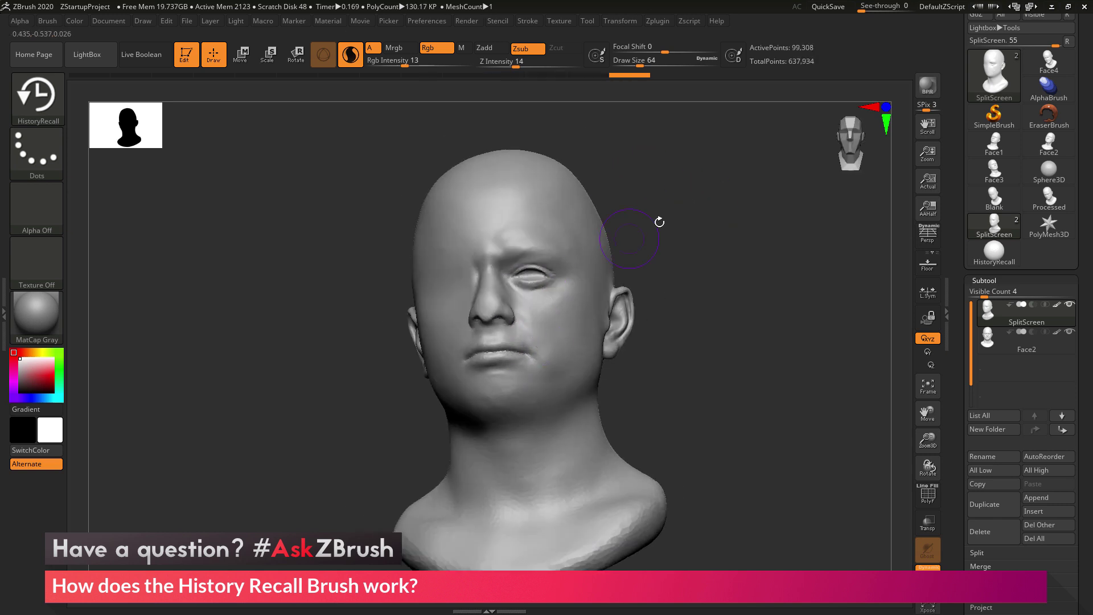
Recall the far side of the nose and the second eye, brow and cheek, smoothing beside the nose
drag(661, 221, 704, 216)
drag(476, 313, 486, 321)
drag(620, 225, 649, 224)
shift+drag(447, 317, 450, 304)
mouse_move(455, 285)
mouse_down()
mouse_move(439, 250)
mouse_move(395, 299)
mouse_up()
mouse_move(595, 183)
mouse_down()
mouse_move(584, 179)
mouse_move(598, 183)
mouse_up()
drag(427, 313, 471, 332)
drag(571, 248, 592, 251)
drag(436, 347, 457, 370)
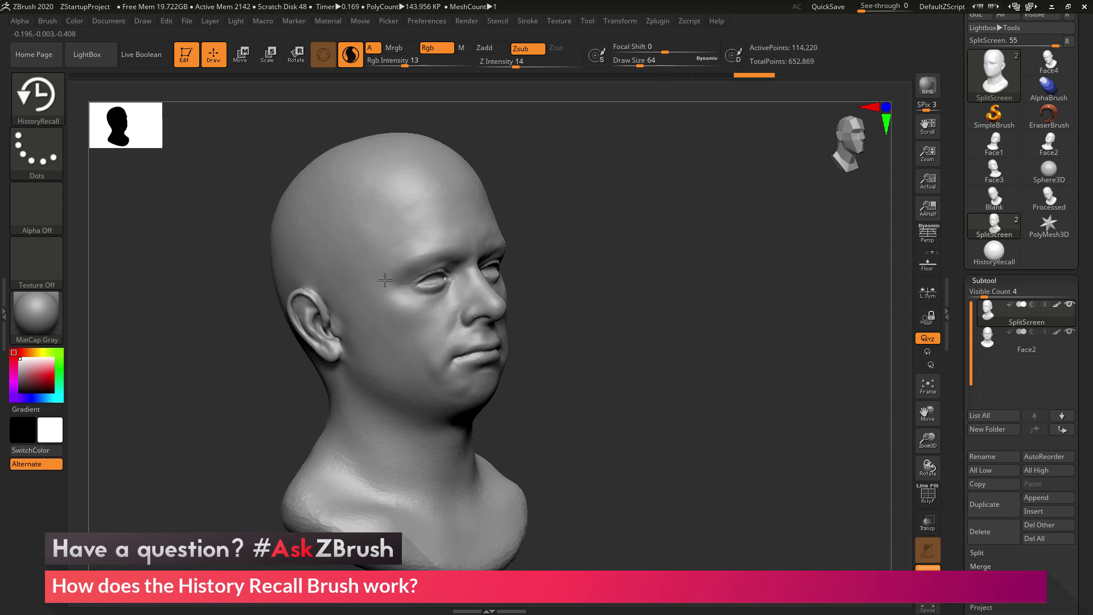
Recall the cheeks, jawline and chin on both sides to complete the projected face
drag(385, 304, 438, 362)
drag(607, 244, 570, 245)
mouse_move(429, 358)
mouse_down()
mouse_move(444, 376)
mouse_move(493, 377)
mouse_up()
drag(593, 311, 564, 320)
drag(482, 378, 516, 340)
drag(605, 235, 657, 235)
drag(479, 391, 537, 365)
drag(677, 222, 651, 229)
drag(542, 356, 550, 365)
drag(569, 301, 558, 228)
drag(698, 206, 760, 214)
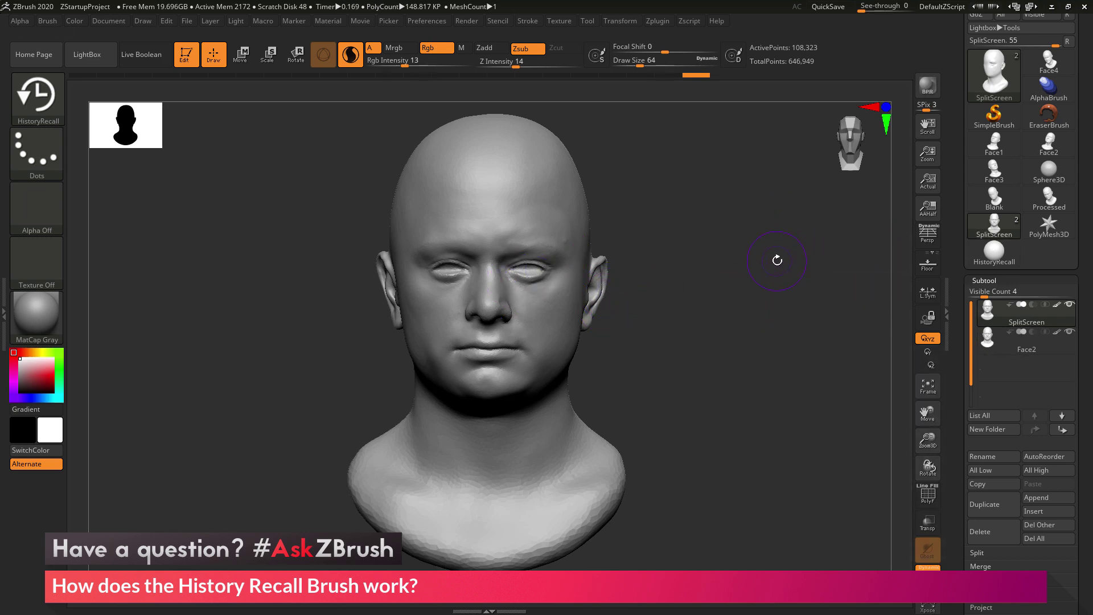
Activate the wrinkled Face2 tool as the recall source and return to the SplitScreen head
click(1049, 145)
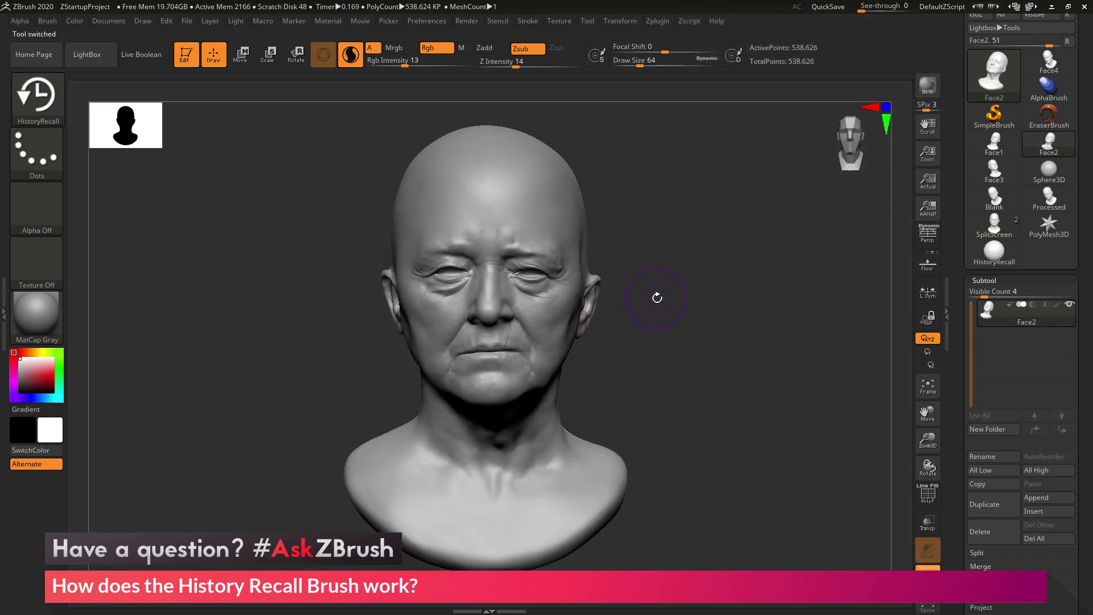
drag(665, 312, 666, 307)
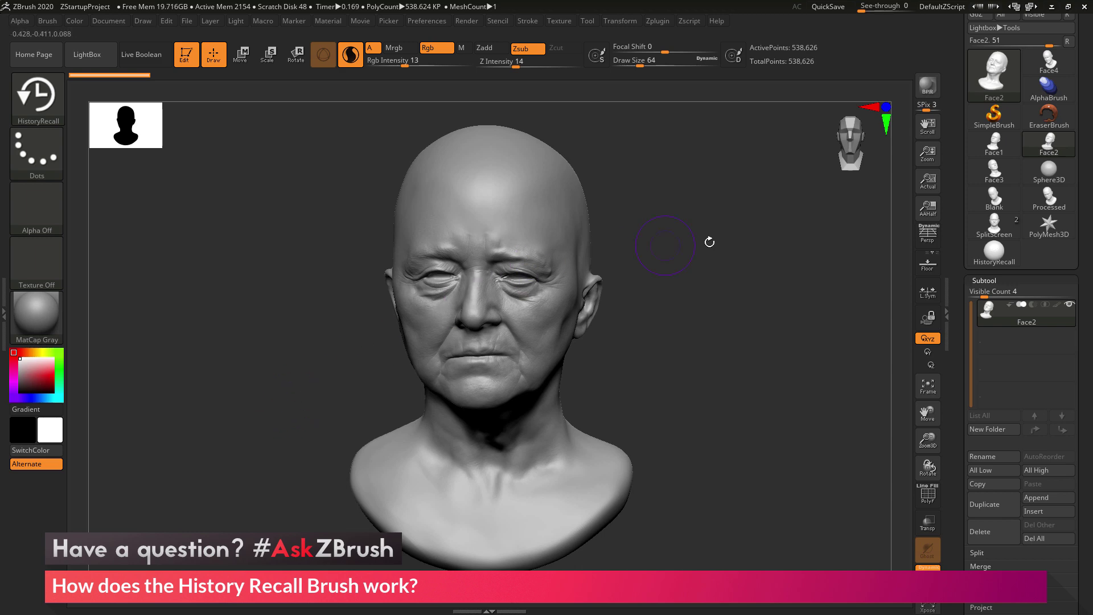
click(1006, 221)
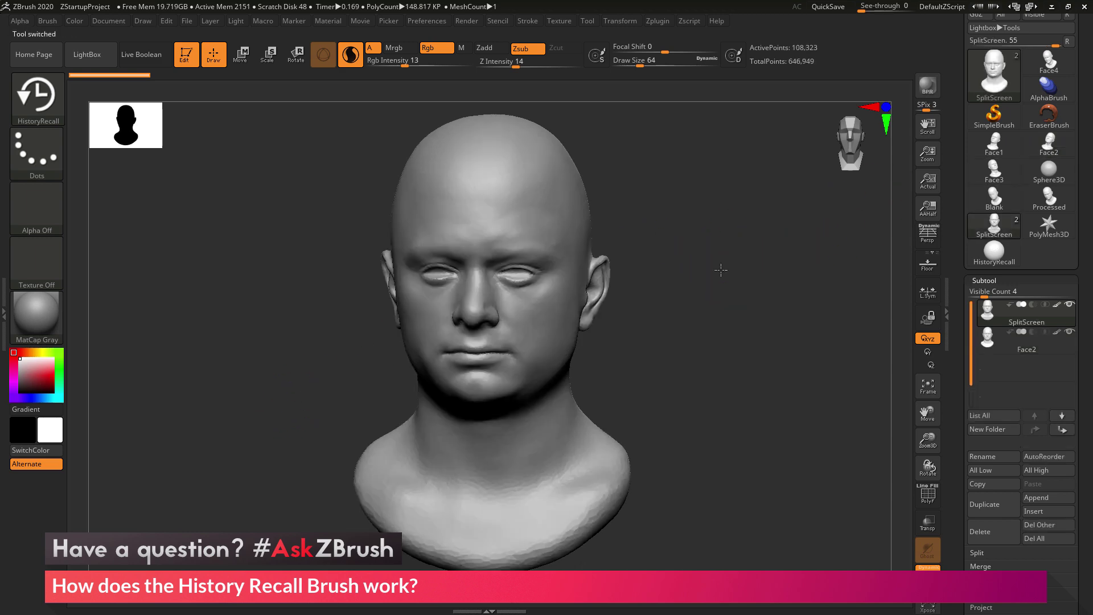
drag(721, 270, 723, 268)
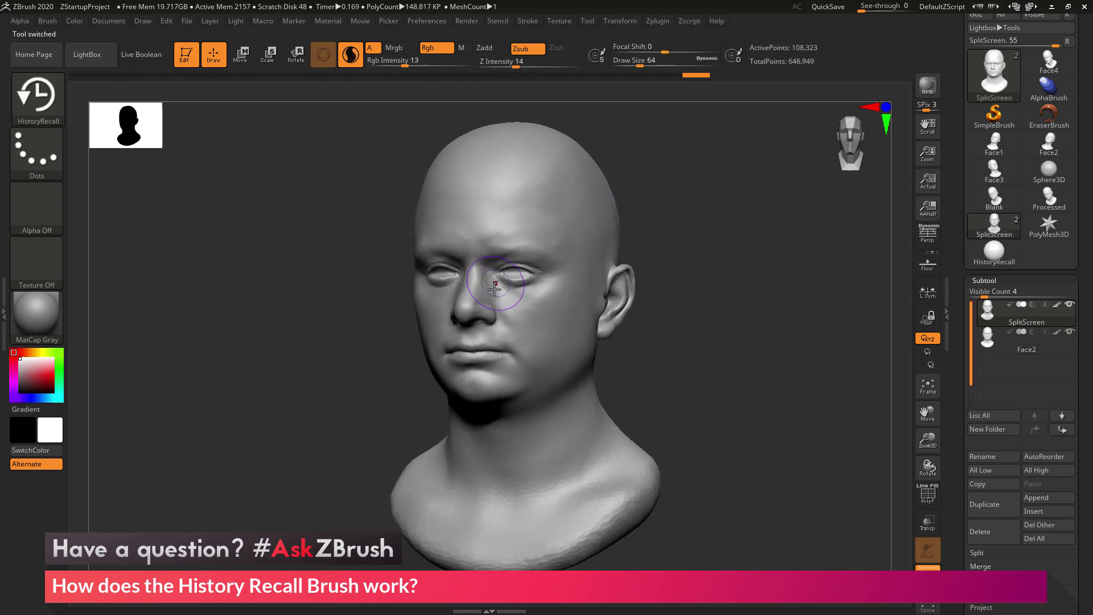
mouse_move(1062, 153)
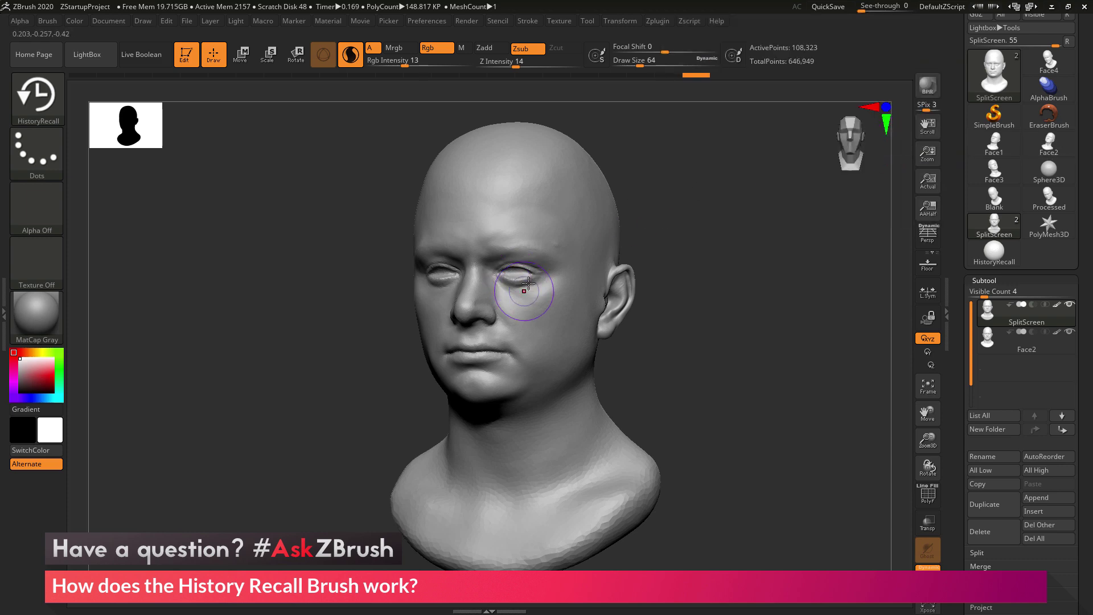
Recall the wrinkled face's eyes, brow, forehead, nose, mouth and near cheek onto the SplitScreen head
mouse_move(503, 277)
mouse_down()
mouse_move(556, 279)
mouse_move(507, 231)
mouse_move(541, 318)
mouse_move(567, 310)
mouse_up()
shift+drag(675, 194, 684, 195)
mouse_move(447, 274)
mouse_down()
mouse_move(422, 276)
mouse_move(447, 286)
mouse_move(411, 289)
mouse_move(423, 243)
mouse_move(484, 231)
mouse_up()
drag(629, 176, 667, 177)
mouse_move(484, 225)
mouse_down()
mouse_move(483, 236)
mouse_move(500, 215)
mouse_move(417, 289)
mouse_move(430, 318)
mouse_move(483, 309)
mouse_up()
mouse_move(618, 237)
shift+mouse_down()
mouse_move(487, 323)
mouse_move(521, 326)
shift+mouse_up()
drag(706, 230, 649, 229)
drag(547, 344, 583, 294)
mouse_move(555, 364)
mouse_down()
mouse_move(548, 376)
mouse_move(594, 273)
mouse_up()
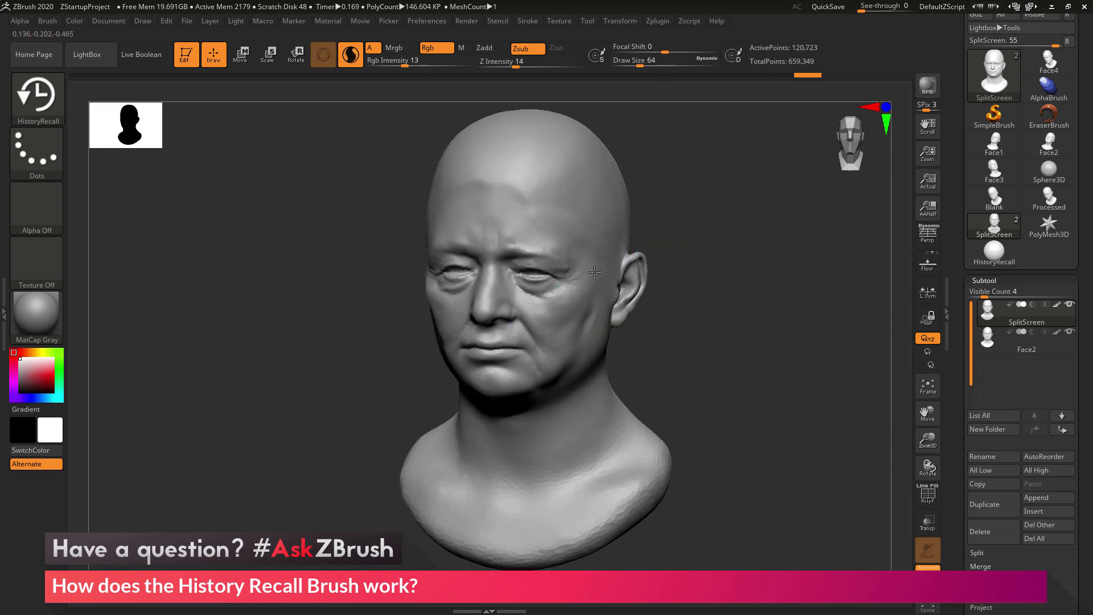
Smooth the hard edge of the recalled area across the forehead
right_drag(576, 349, 599, 337)
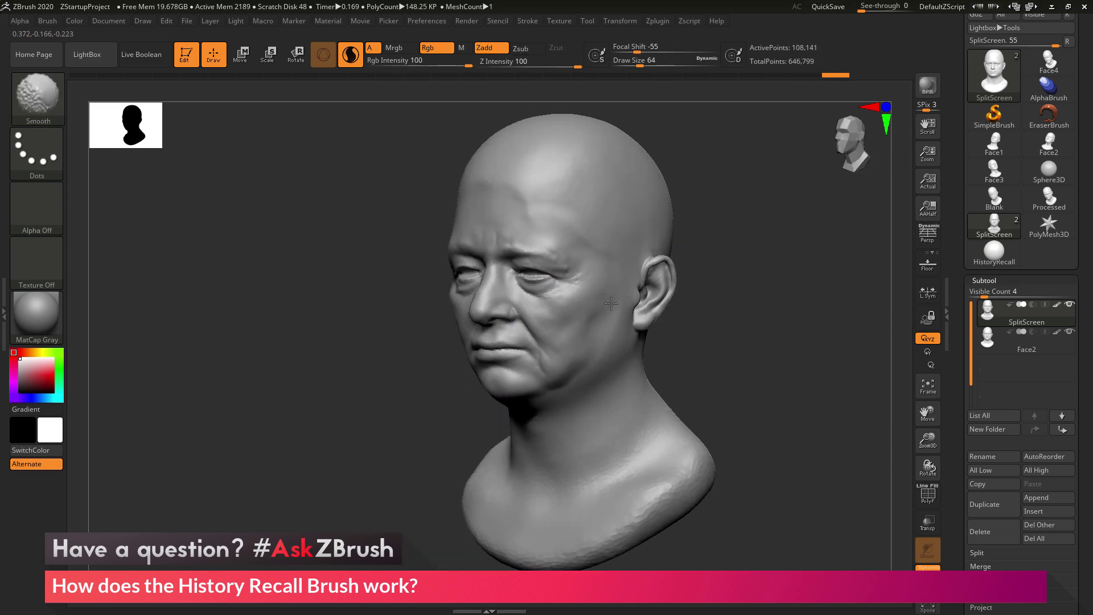
shift+drag(554, 215, 527, 206)
mouse_move(621, 214)
right_down()
mouse_move(664, 211)
mouse_move(627, 216)
right_up()
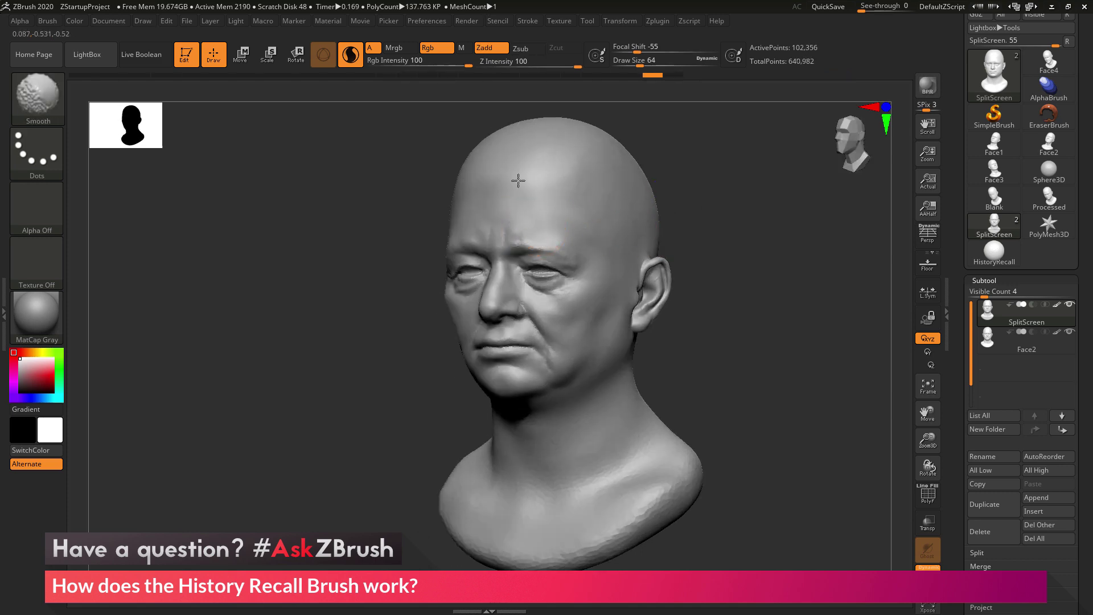
Recall the wrinkled folds around the mouth and both cheeks, and smooth the far cheek's edge
mouse_move(545, 368)
mouse_down()
mouse_move(526, 322)
mouse_move(581, 310)
mouse_up()
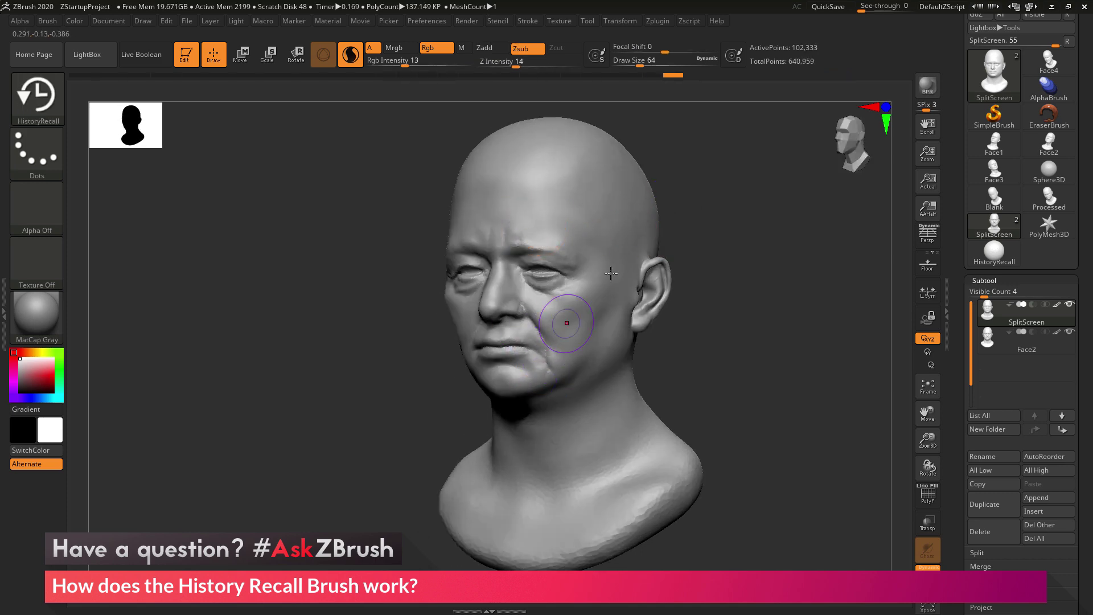
right_drag(610, 276, 647, 275)
mouse_move(500, 364)
mouse_down()
mouse_move(519, 356)
mouse_move(502, 355)
mouse_up()
drag(693, 227, 749, 229)
mouse_move(474, 329)
mouse_down()
mouse_move(493, 346)
mouse_move(484, 360)
mouse_move(495, 351)
mouse_up()
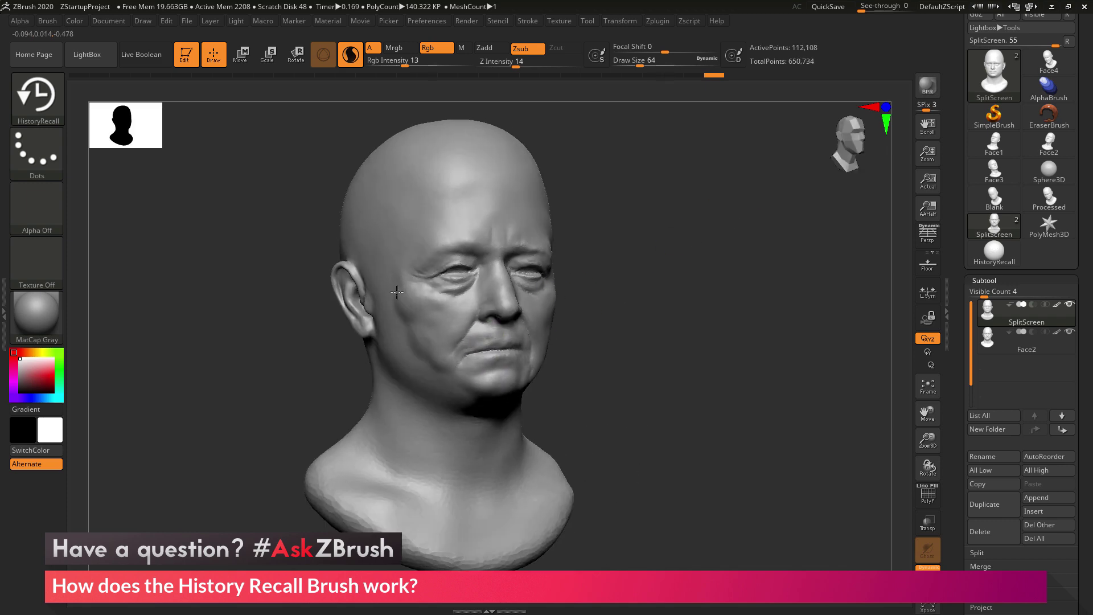
key(shift)
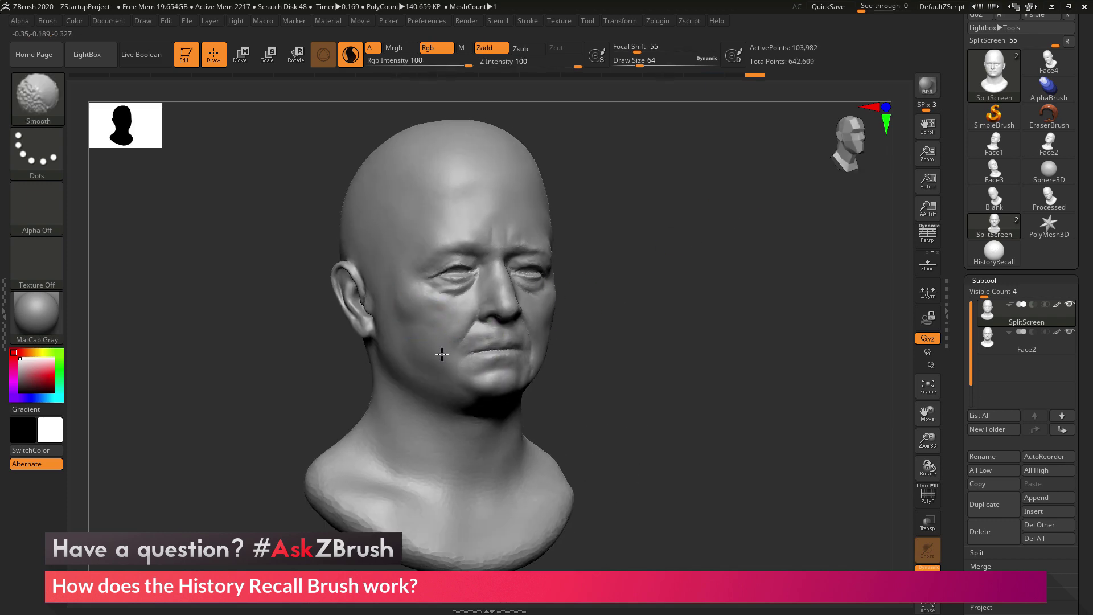
mouse_move(442, 354)
shift+right_down()
mouse_move(635, 261)
mouse_move(725, 265)
shift+right_up()
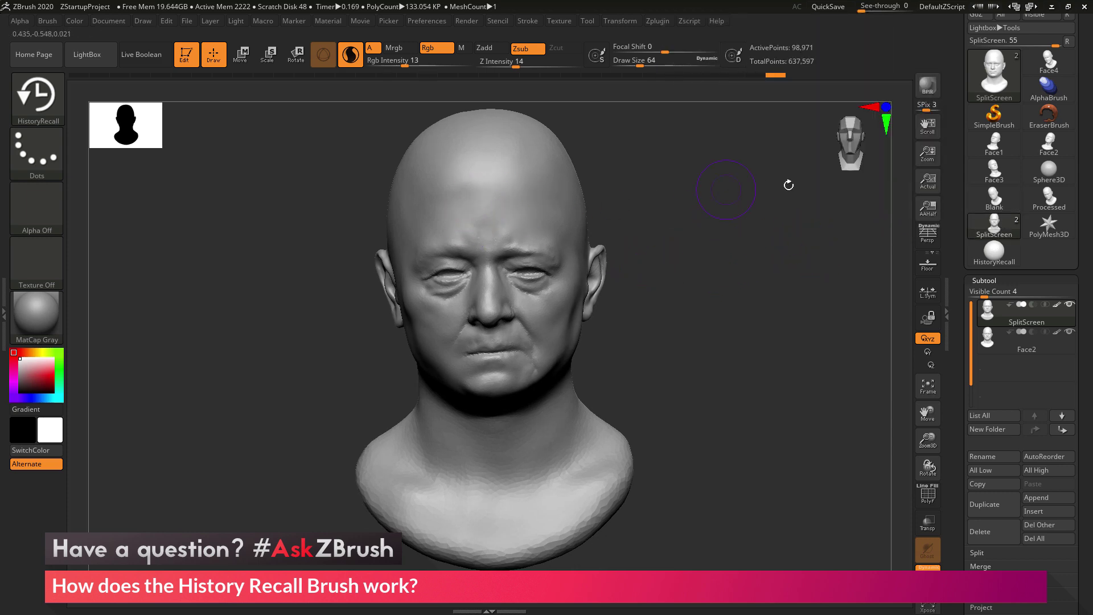
Switch to the HistoryRecall sphere, mark its earlier state with the sculpted strokes as recall source, and return to the grooved state
click(993, 255)
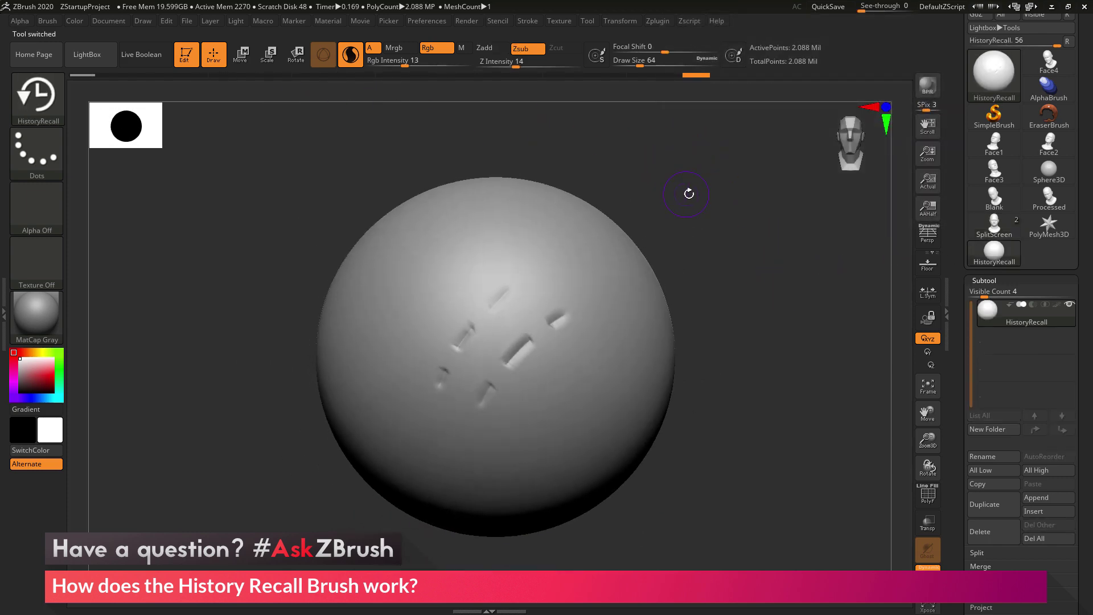
click(138, 74)
click(115, 75)
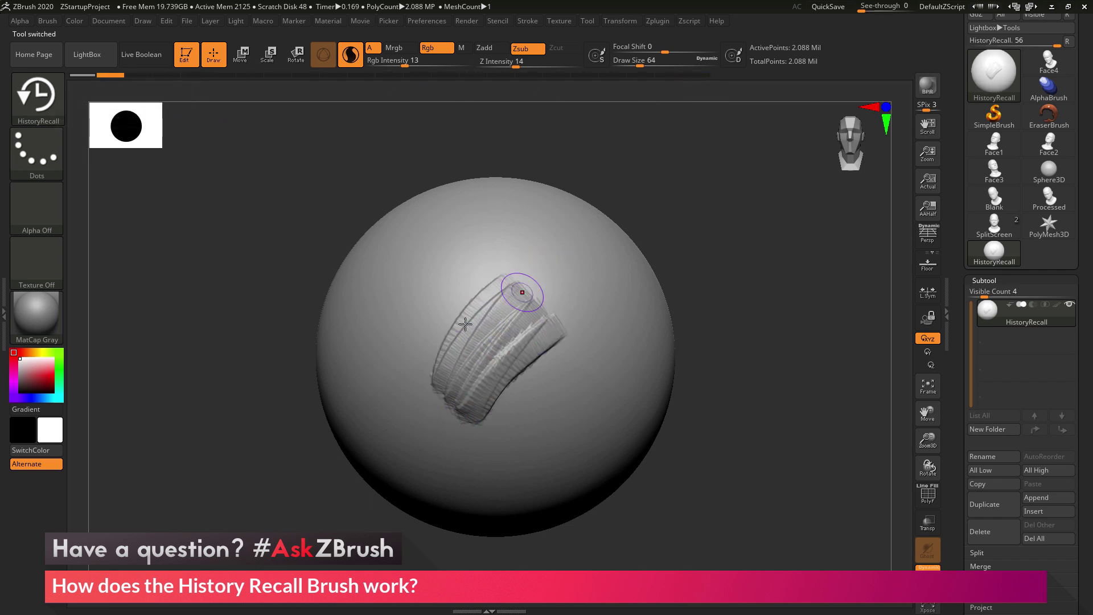
click(115, 75)
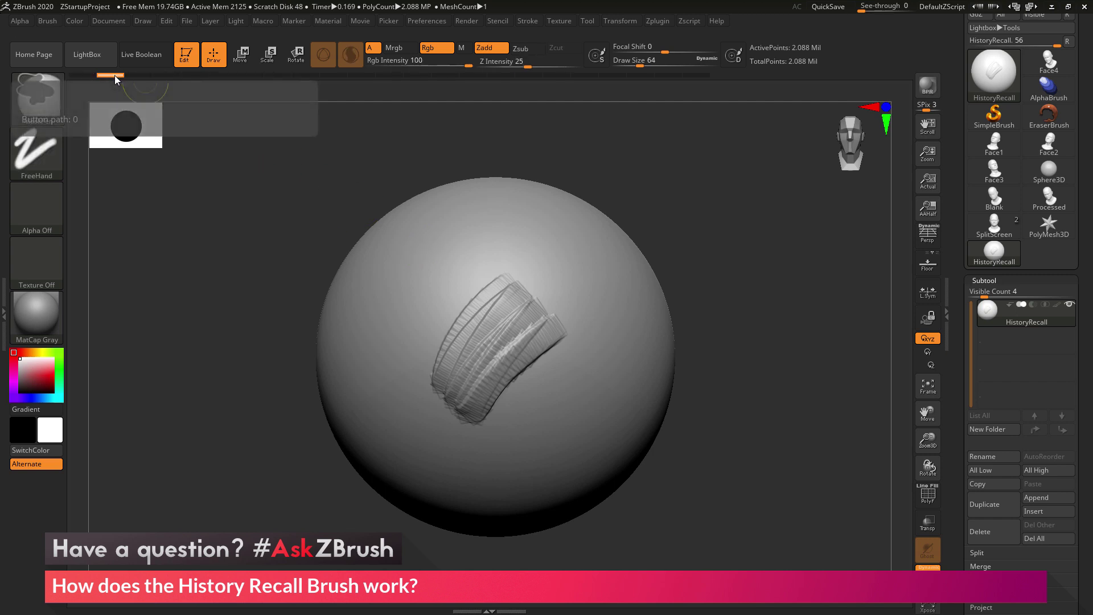
click(114, 75)
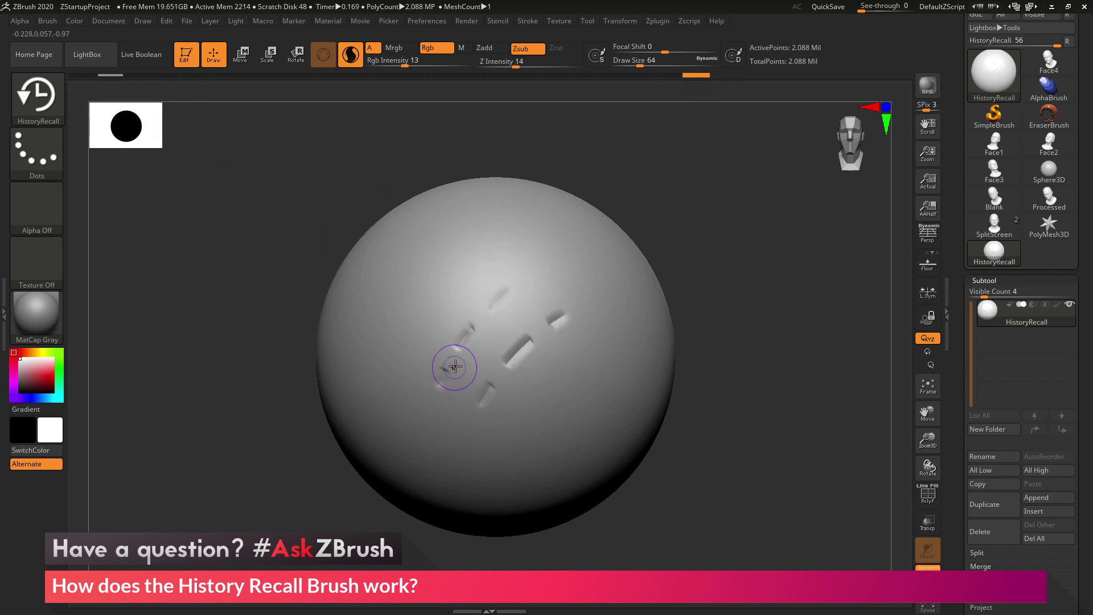
Recall the sculpted strokes from the marked history state over the sphere's grooved area
mouse_move(436, 395)
mouse_down()
mouse_move(511, 286)
mouse_move(447, 407)
mouse_move(541, 299)
mouse_move(461, 421)
mouse_move(486, 414)
mouse_move(479, 429)
mouse_up()
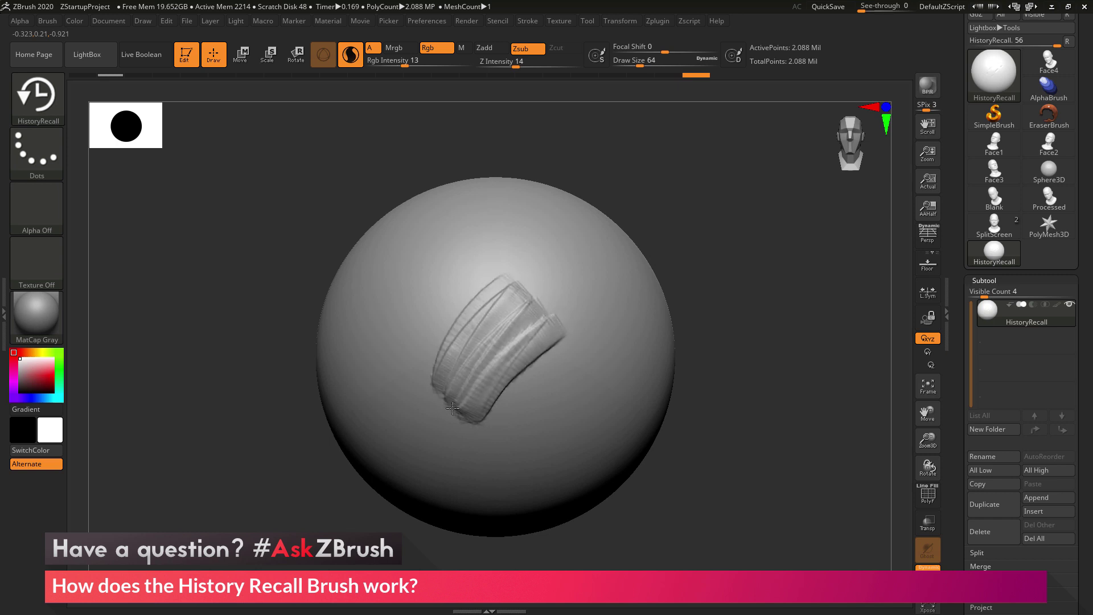
mouse_move(471, 346)
mouse_down()
mouse_move(523, 335)
mouse_move(475, 382)
mouse_up()
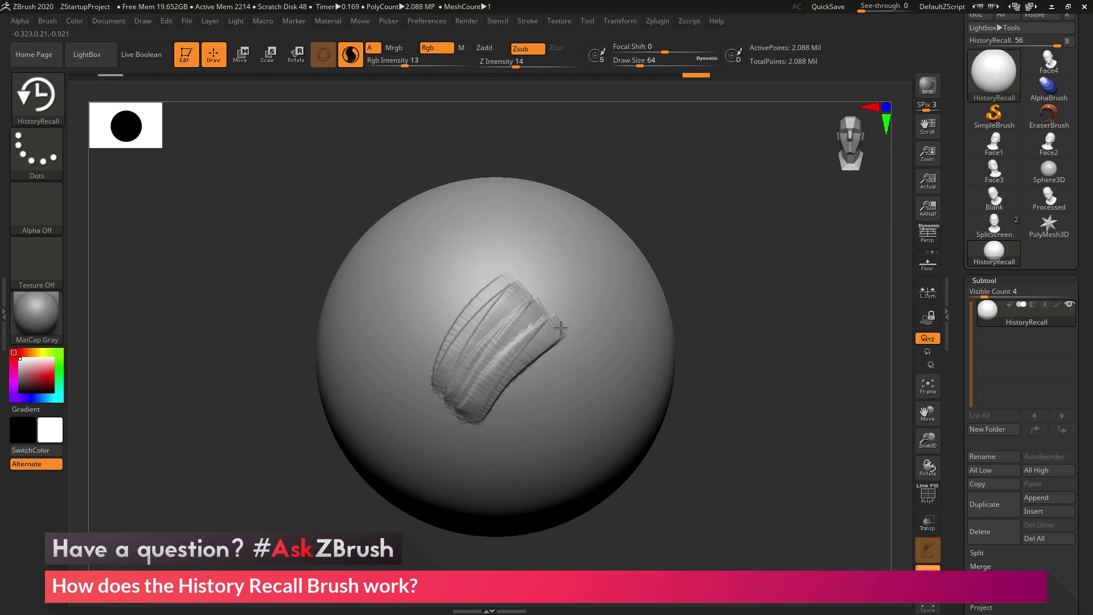
drag(561, 328, 559, 330)
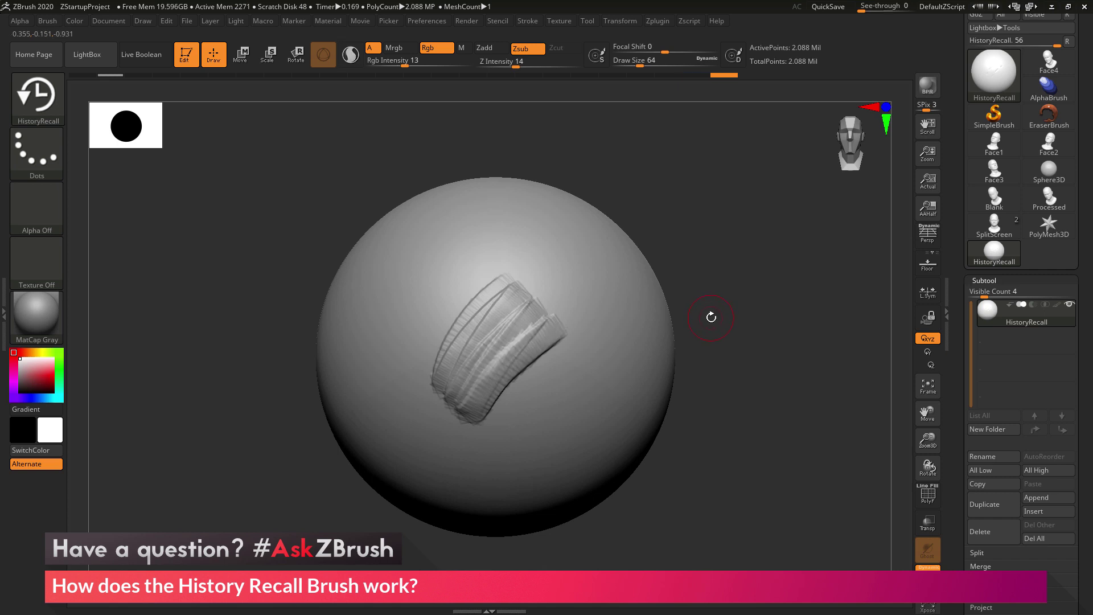